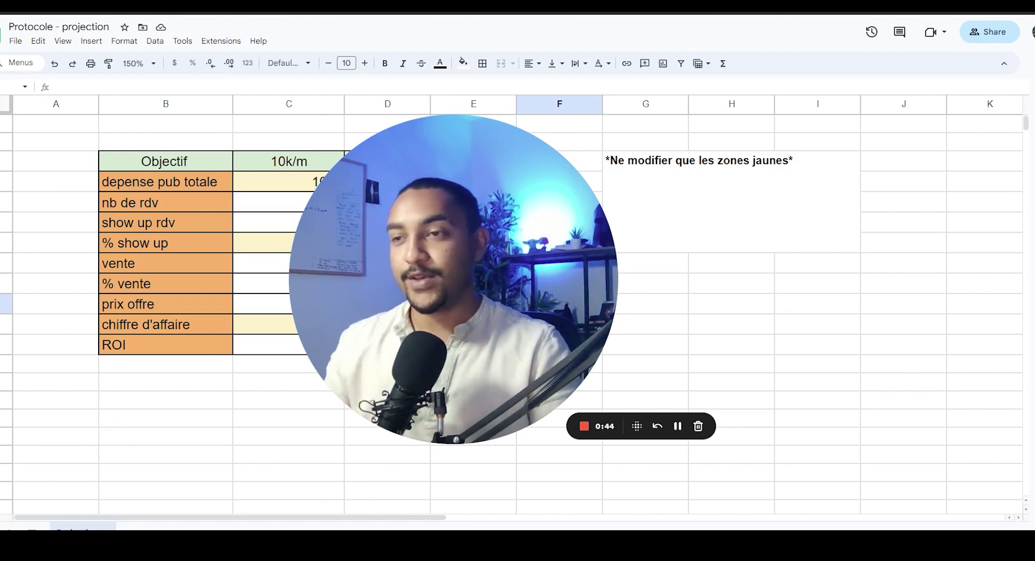
left_click_drag(493, 225, 838, 276)
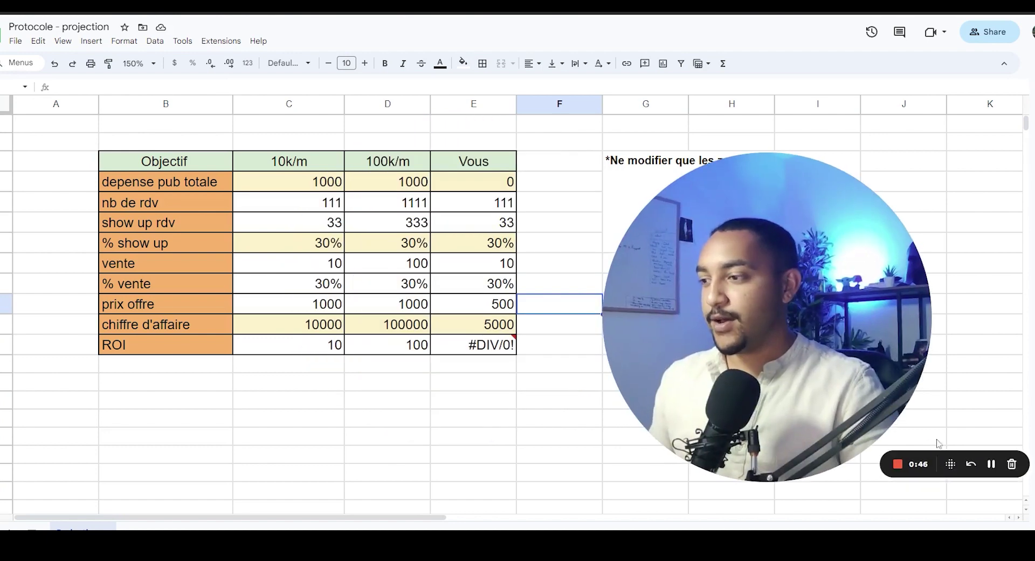
left_click_drag(856, 319, 868, 320)
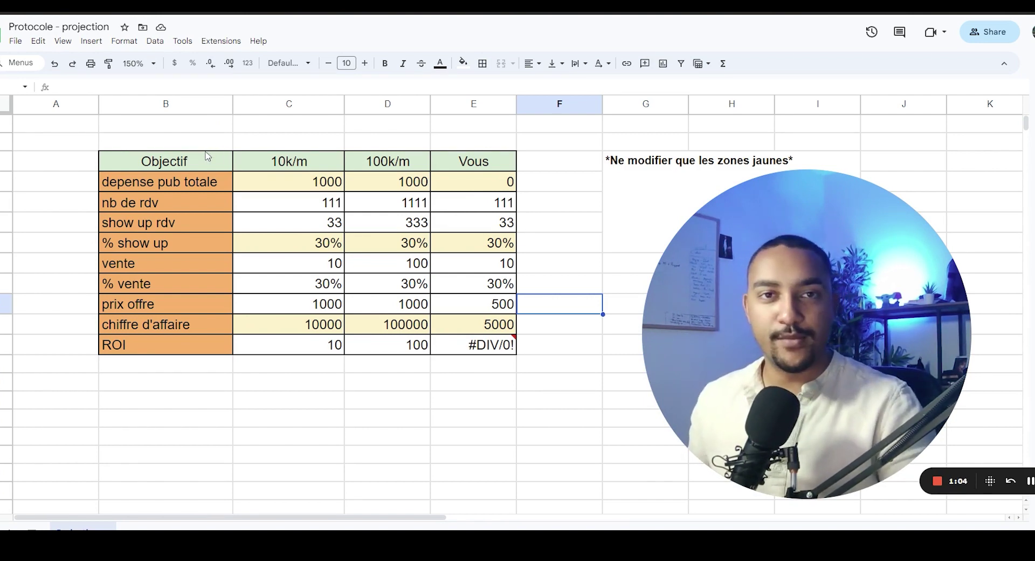
Examine the projection table's ad spend, appointment, show-up, sales and ROI rows, including the ad spend cell under Vous
left_click(213, 185)
left_click(438, 181)
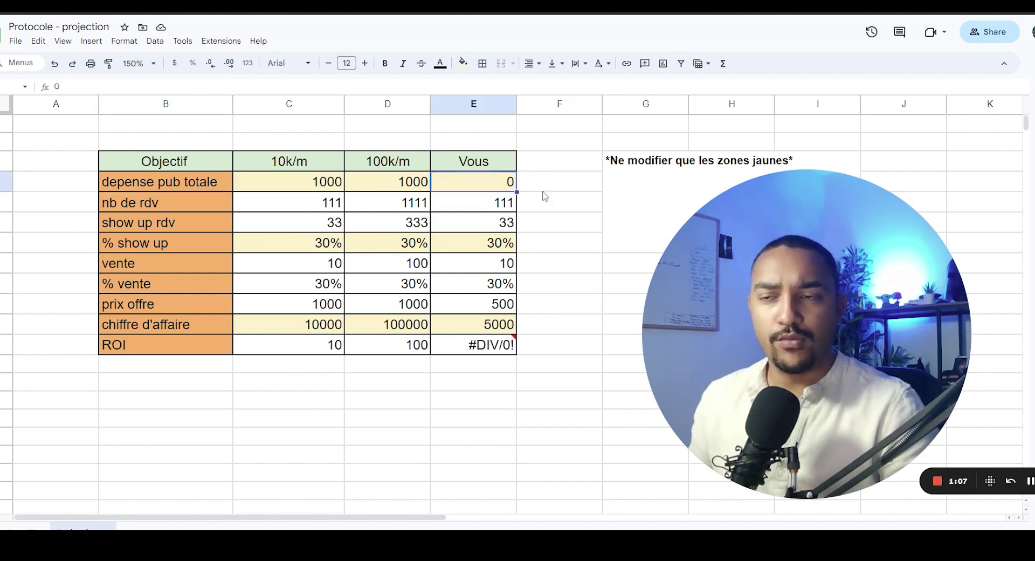
left_click(576, 187)
left_click(150, 210)
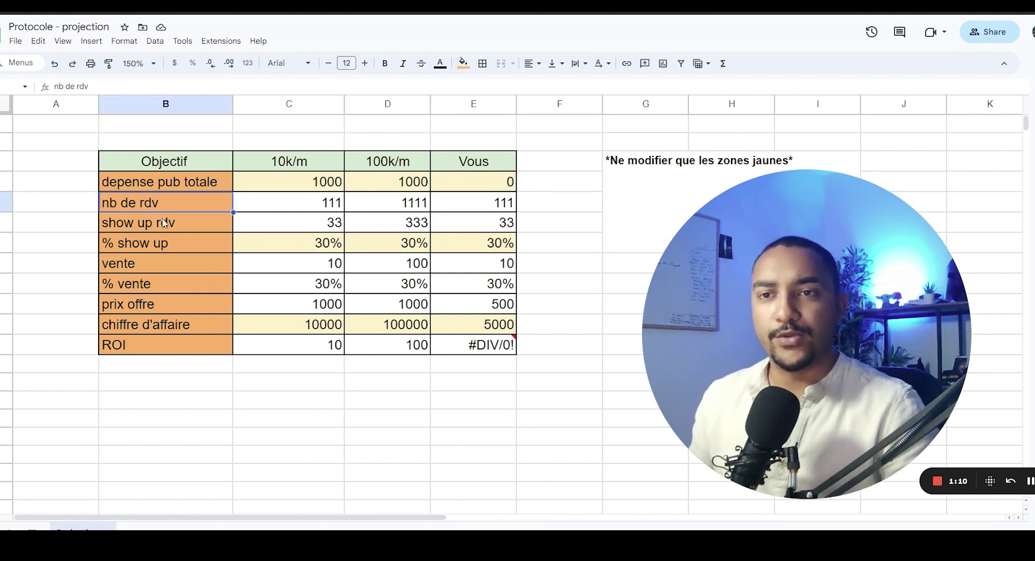
left_click(164, 222)
left_click(160, 265)
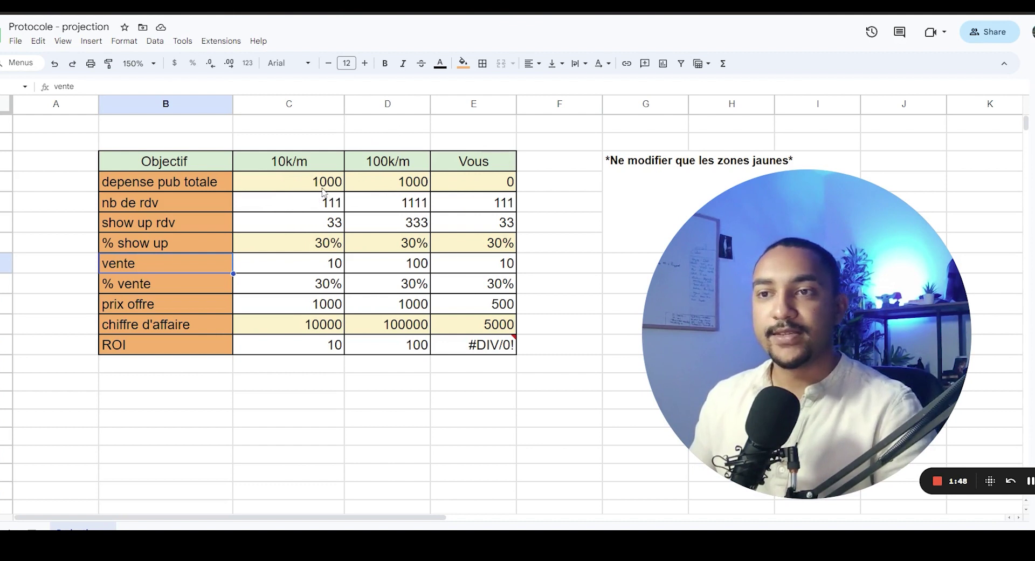
left_click(504, 181)
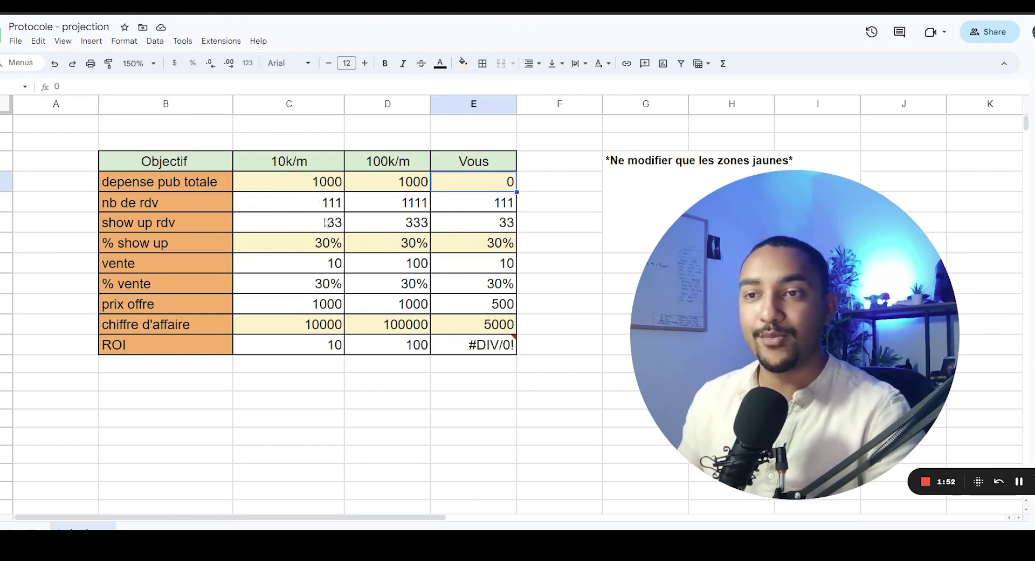
left_click_drag(144, 343, 485, 344)
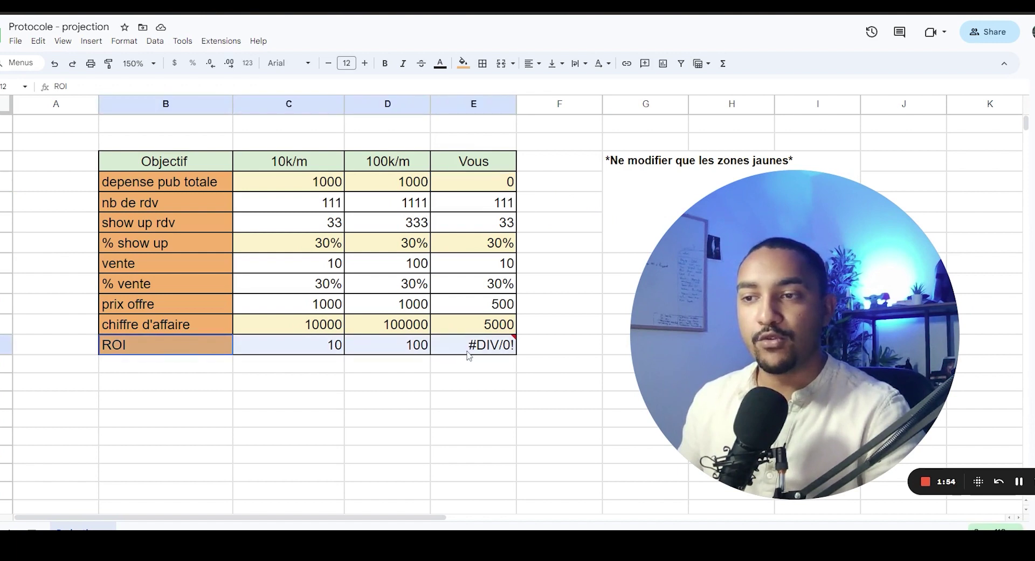
left_click(575, 207)
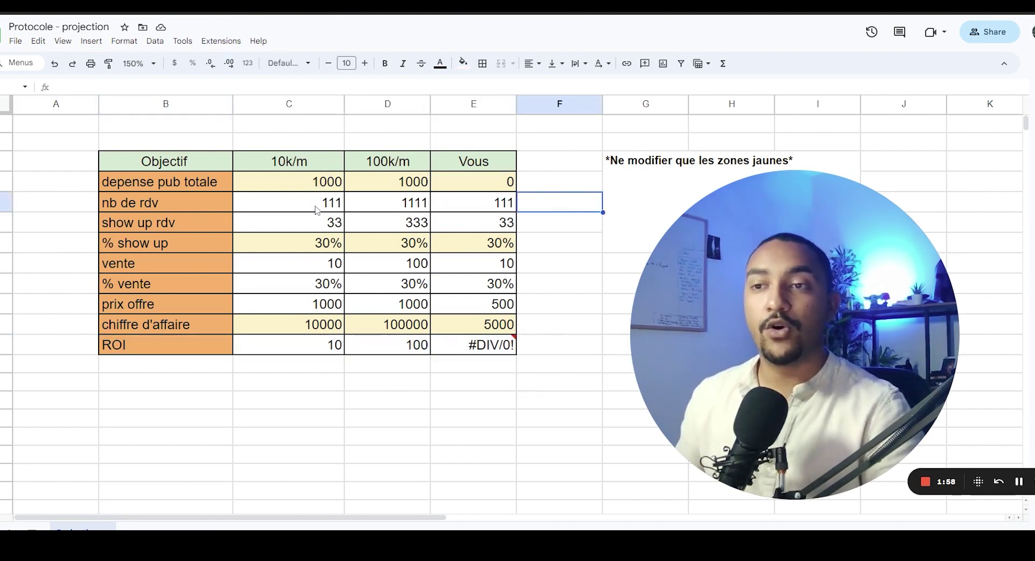
Inspect the revenue, sales percentage, sales count and show-up rate cells of the 10k/m column and their formulas
left_click(334, 330)
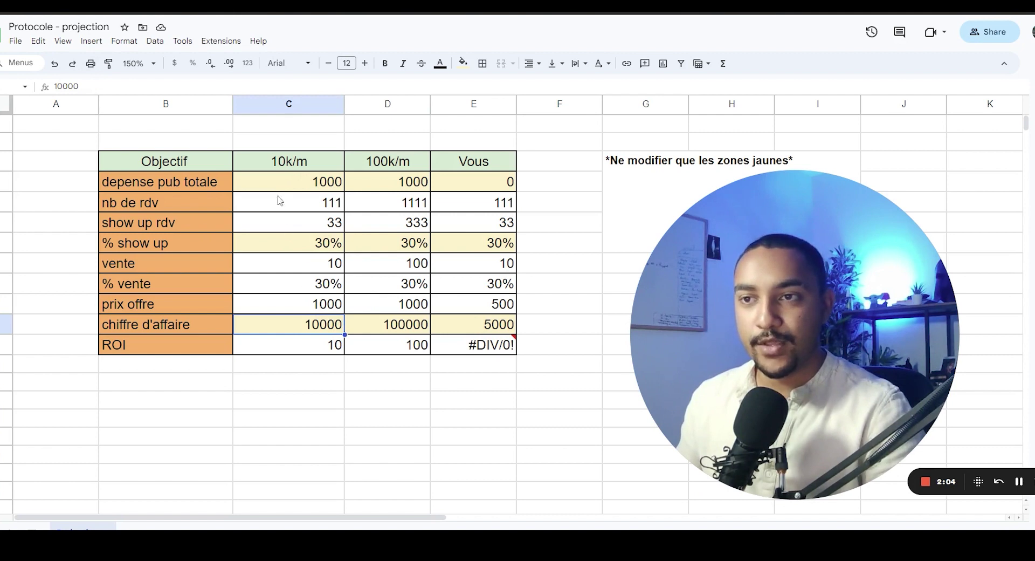
left_click(290, 287)
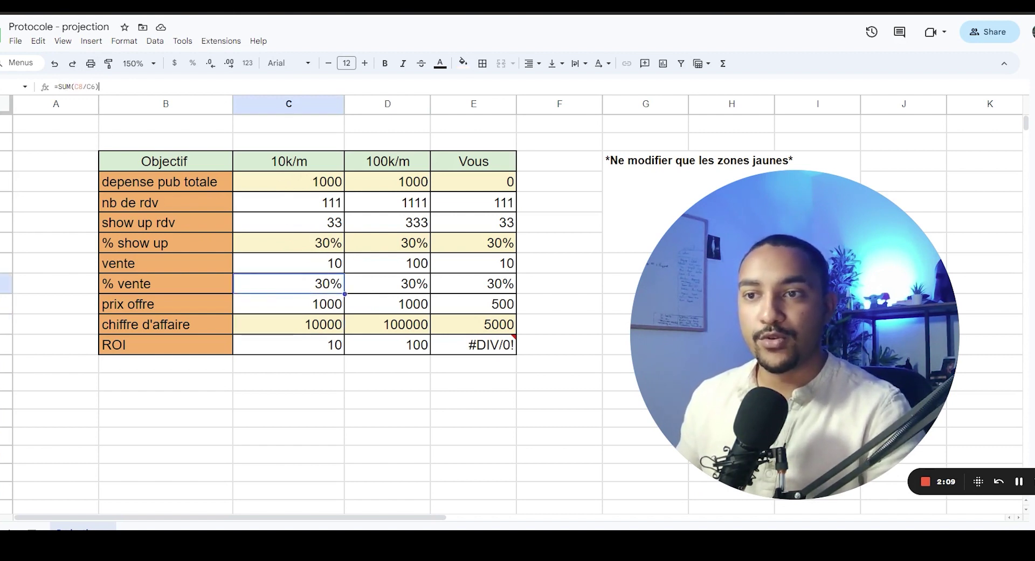
key("Return")
left_click(371, 268)
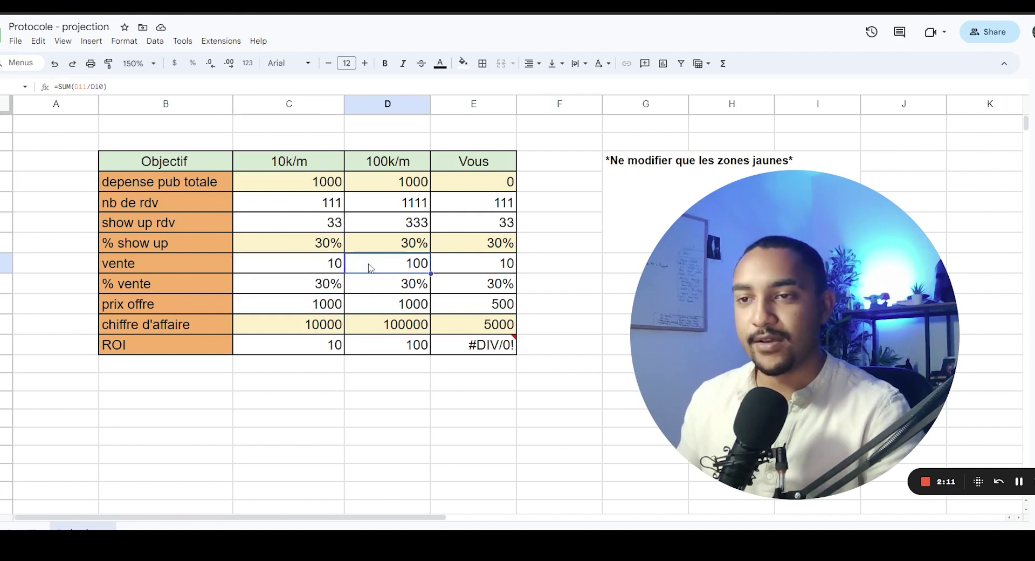
left_click(335, 267)
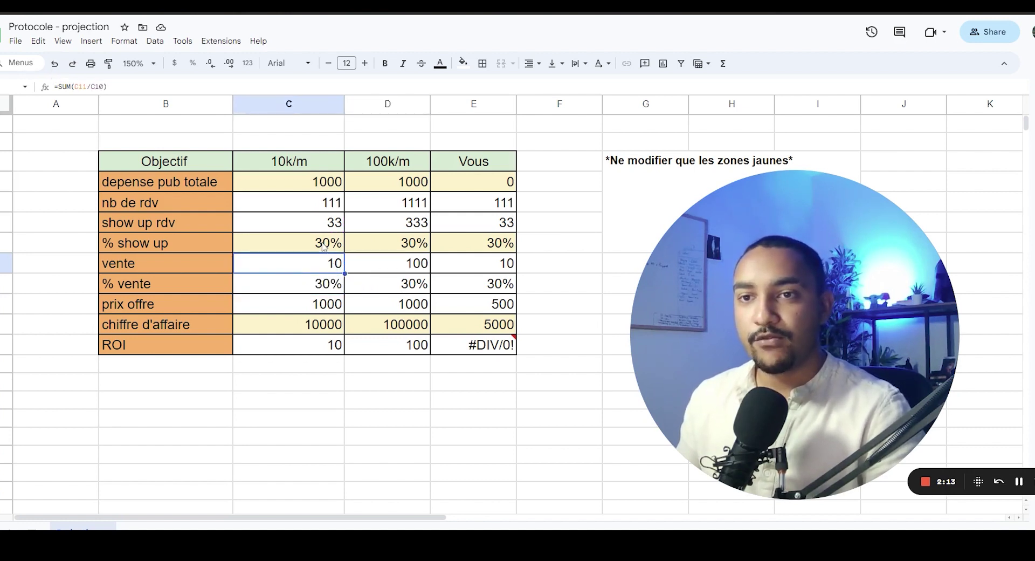
left_click(324, 247)
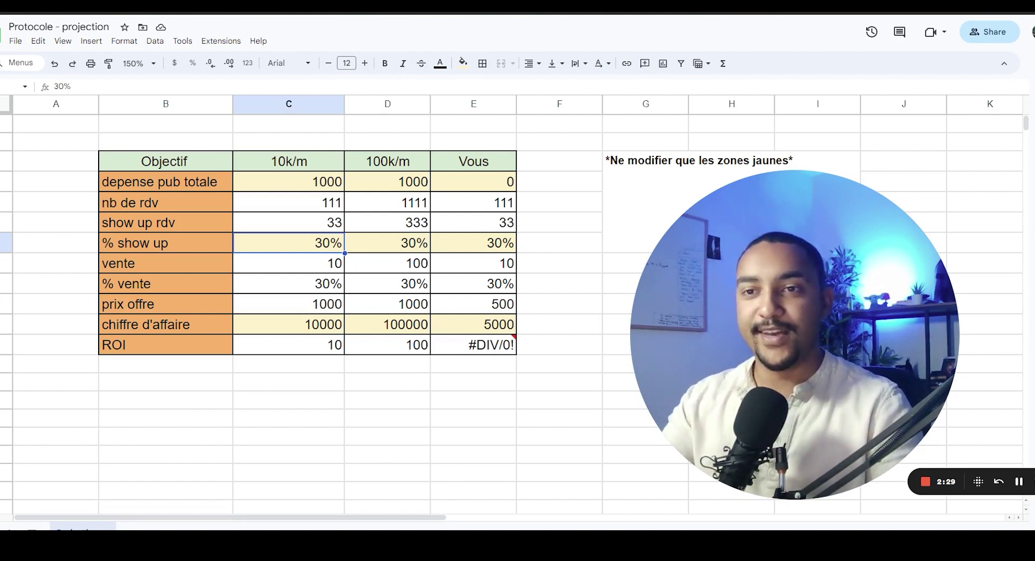
left_click(306, 332)
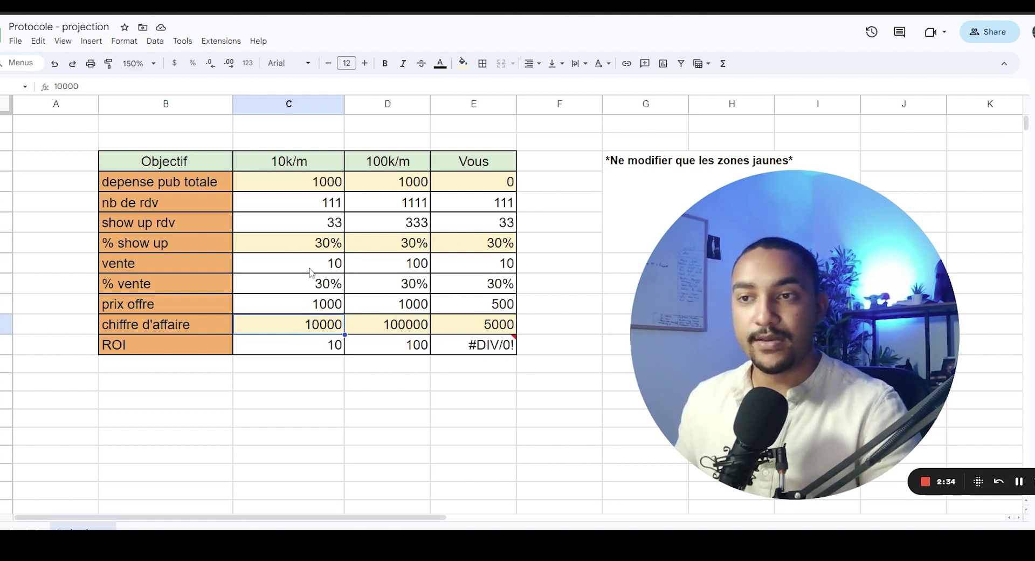
left_click(312, 247)
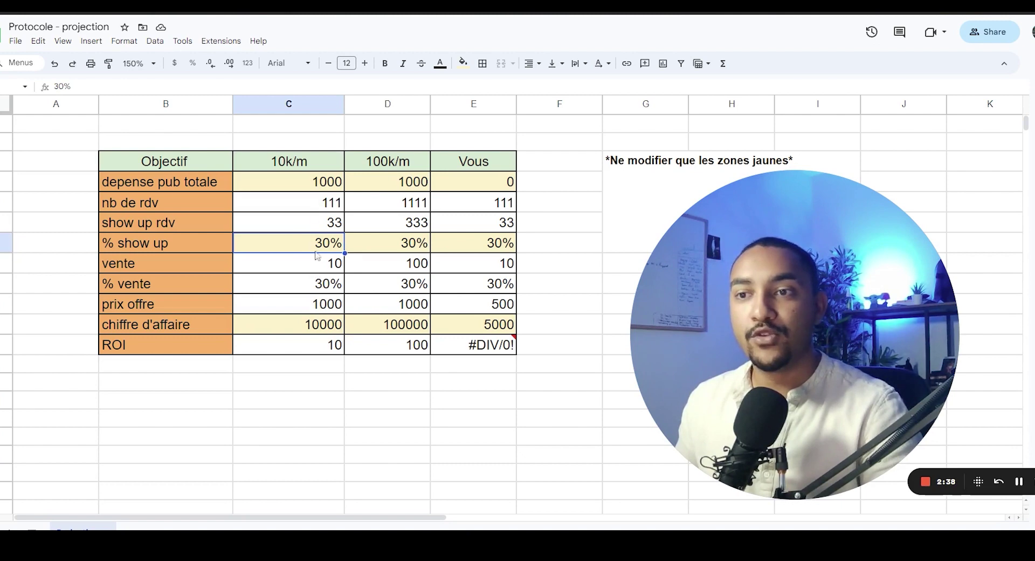
Fill the three "prix offre" cells (C10:E10) with the light yellow used for editable cells
left_click(314, 311)
left_click_drag(286, 307, 474, 305)
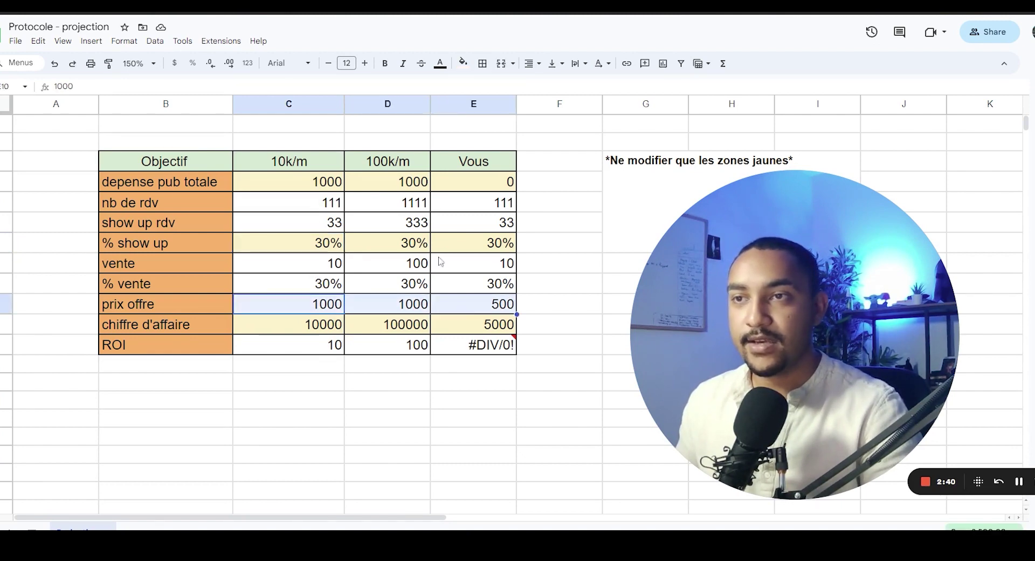
left_click(463, 63)
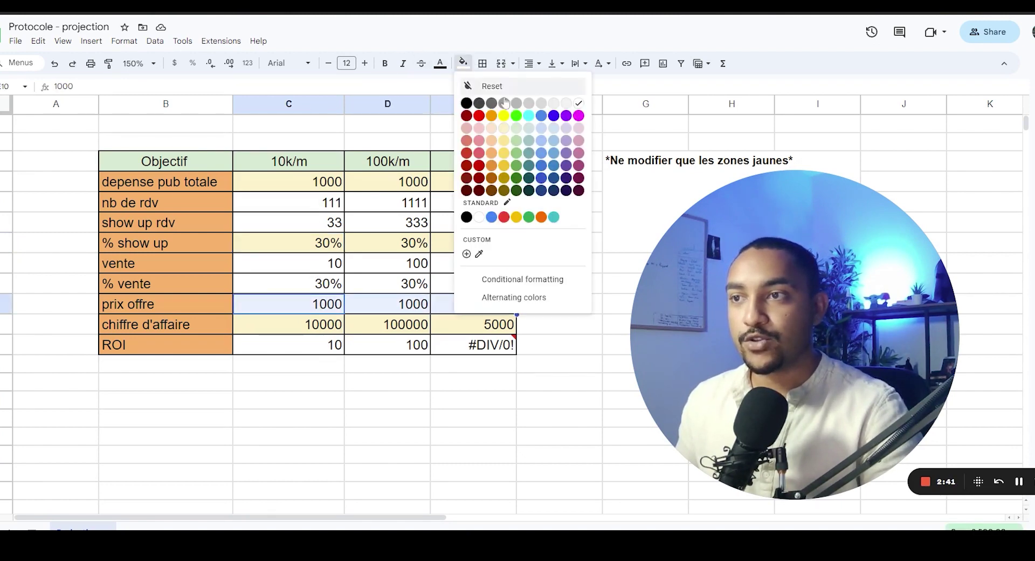
left_click(504, 127)
key("Up")
Set the "prix offre" value in the 10k/m column to 497
left_click(314, 311)
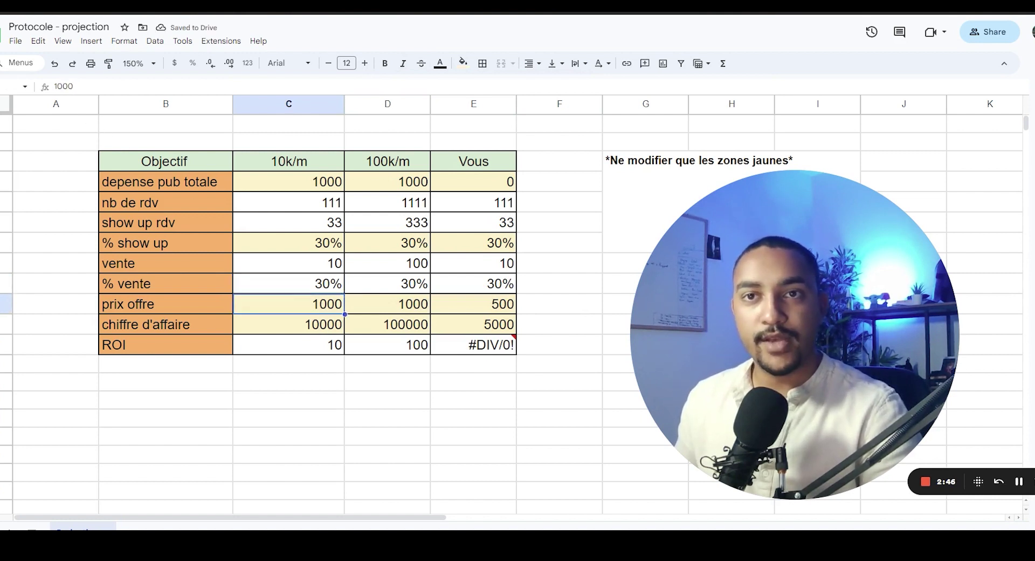
key("Return")
key("ctrl+a")
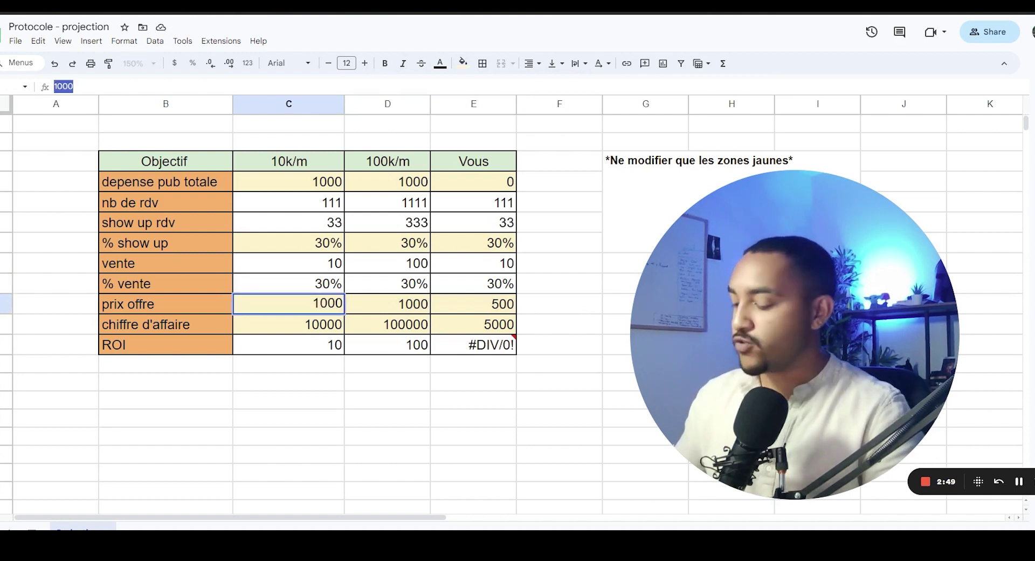
type("497")
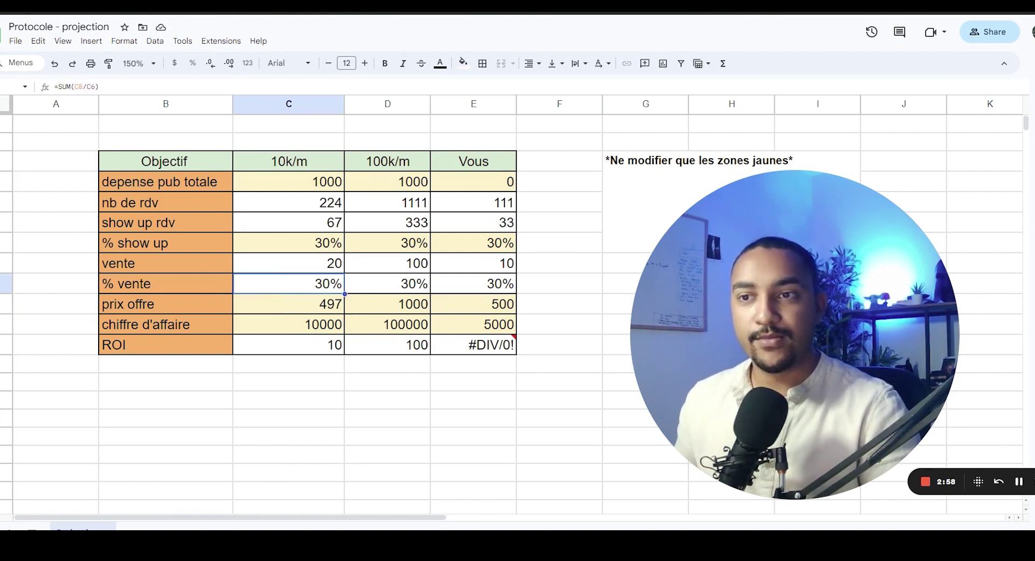
key("Return")
left_click(388, 363)
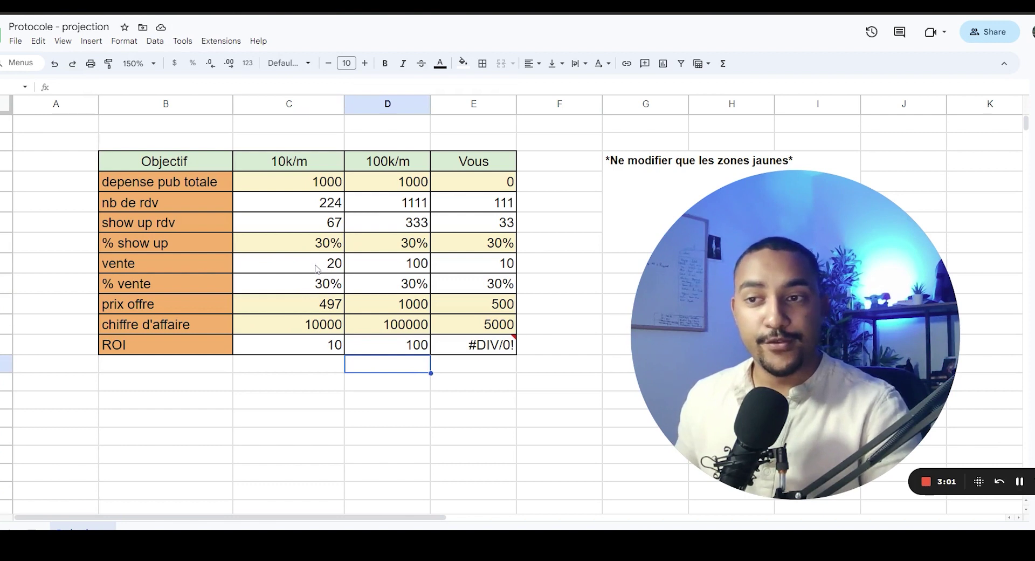
Set the "% show up" value in the 10k/m column to 40%
left_click(320, 309)
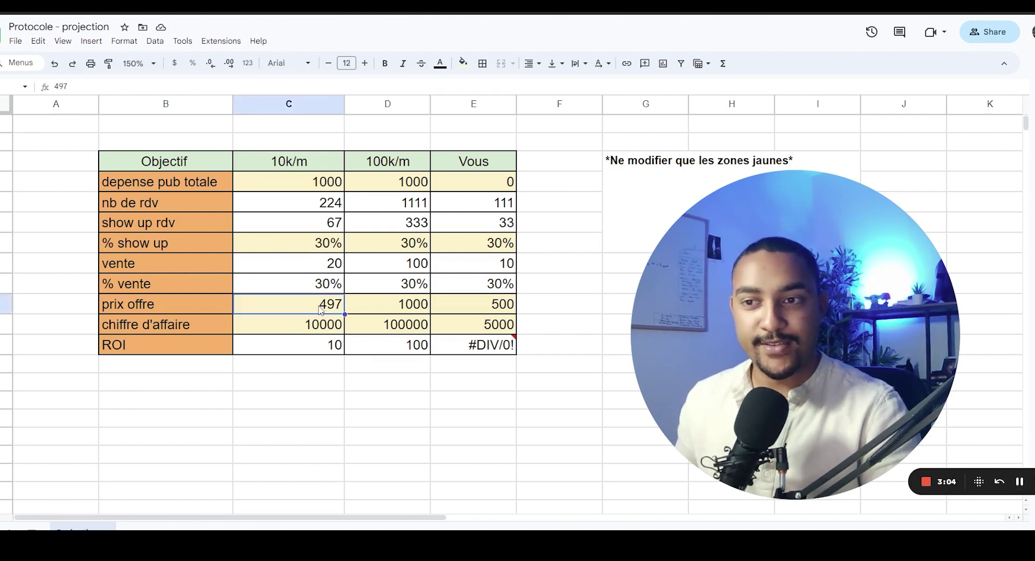
left_click(325, 330)
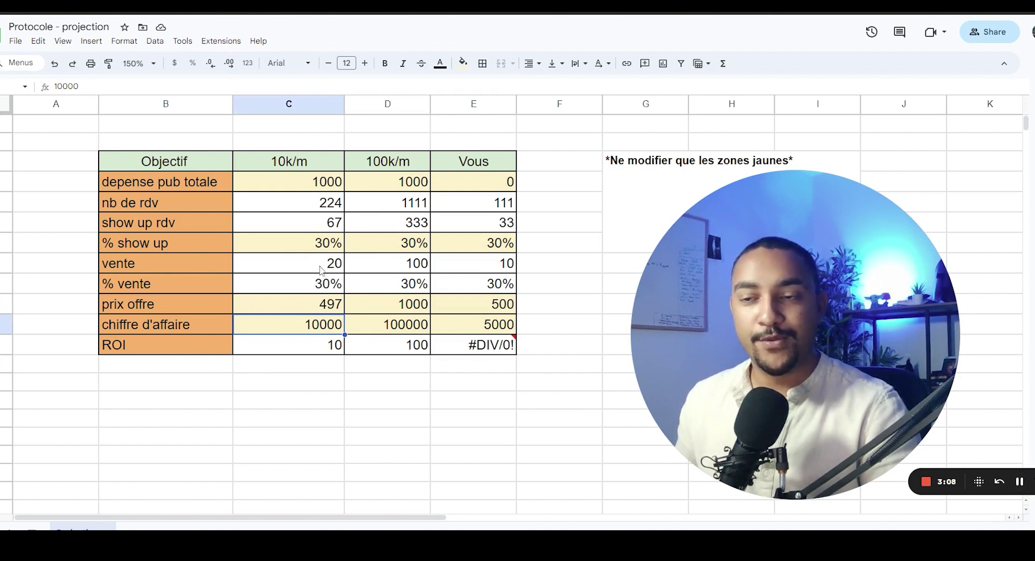
left_click(323, 308)
left_click(297, 240)
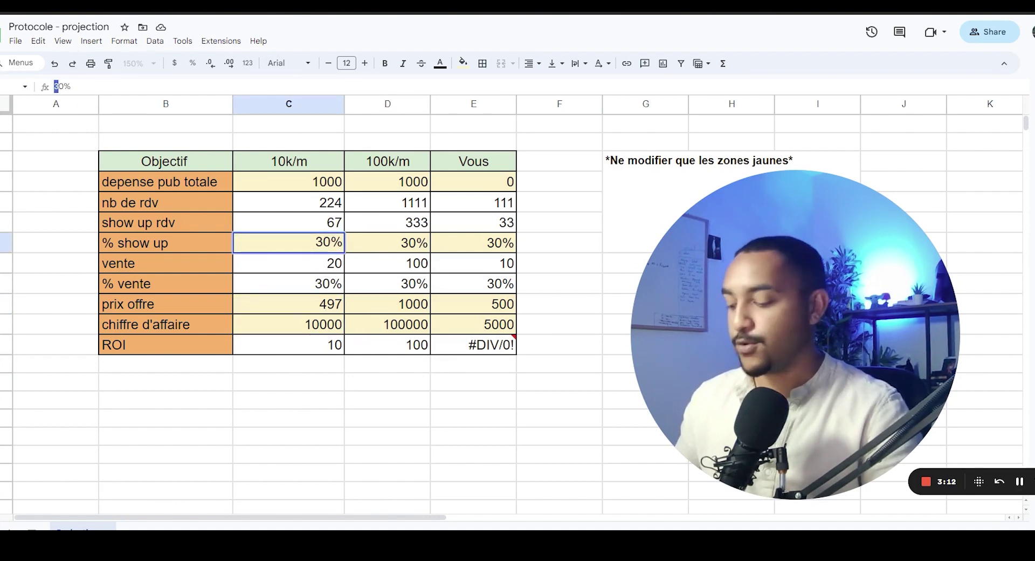
type("40%")
key("Return")
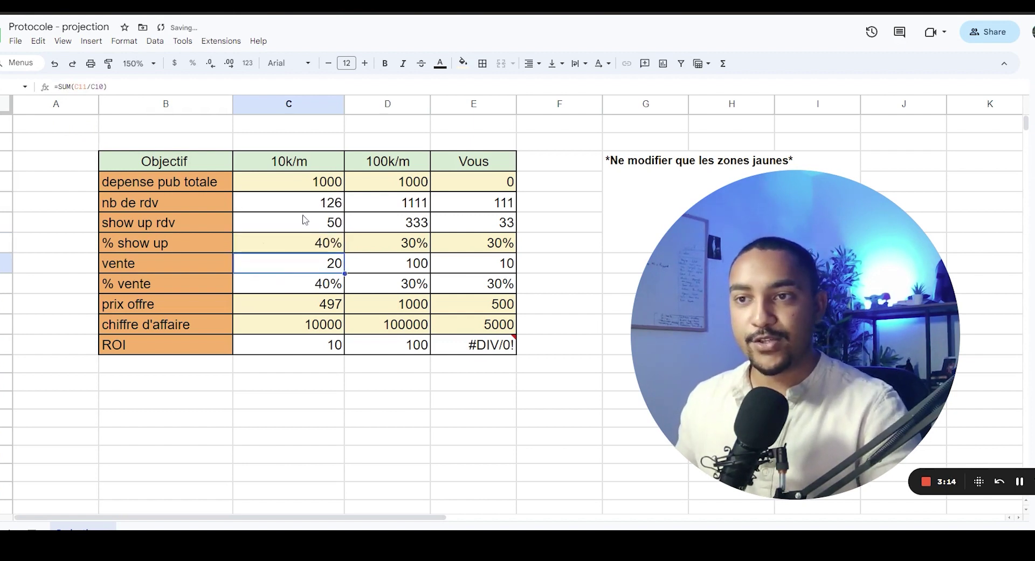
Restore the "% show up" value in the 10k/m column to 30%
key("Up")
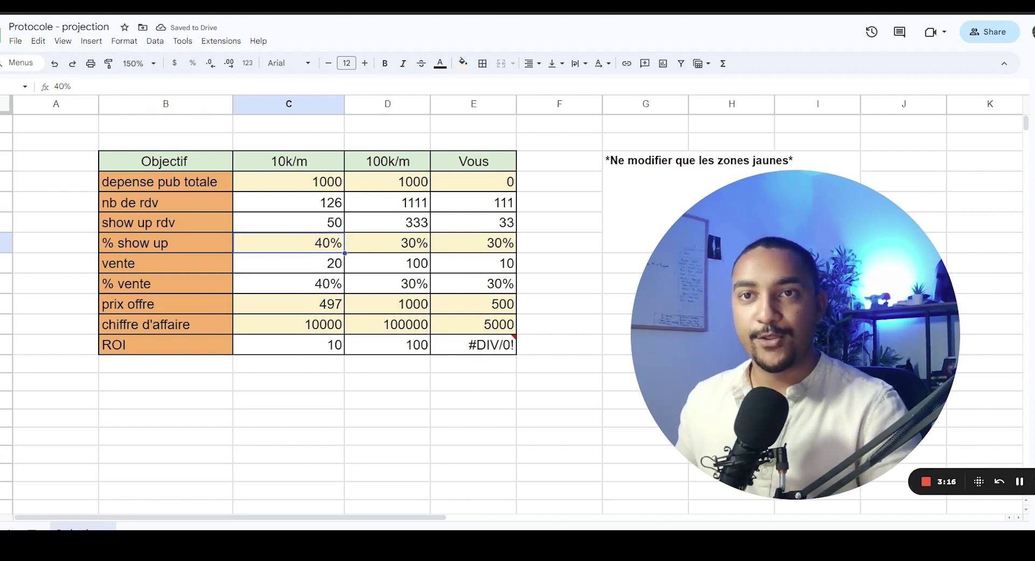
left_click(57, 87)
key("BackSpace")
type("3")
key("Return")
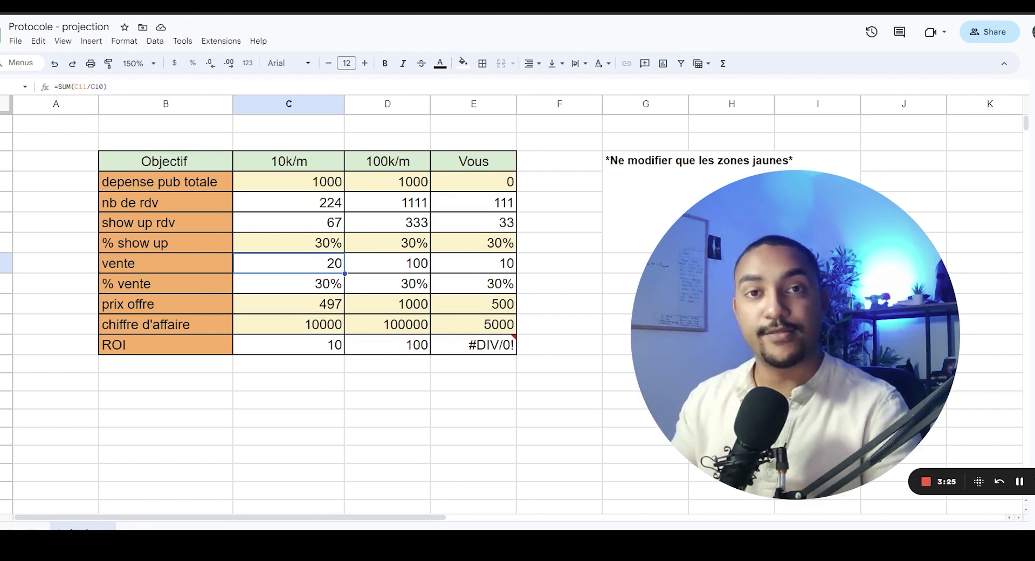
Review the show-up count, sales count, offer price and revenue cells of the 10k/m column
left_click(324, 226)
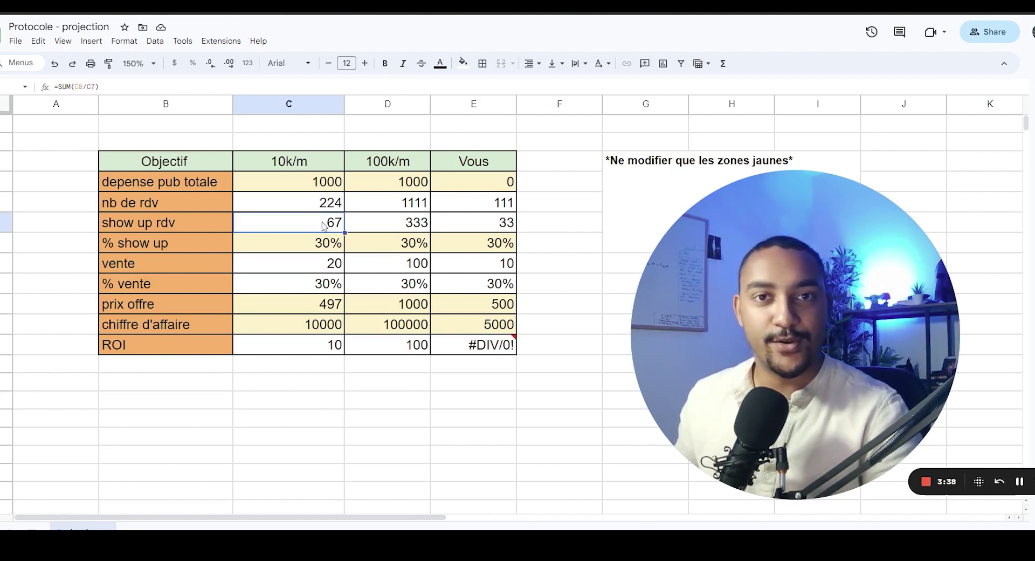
left_click(324, 263)
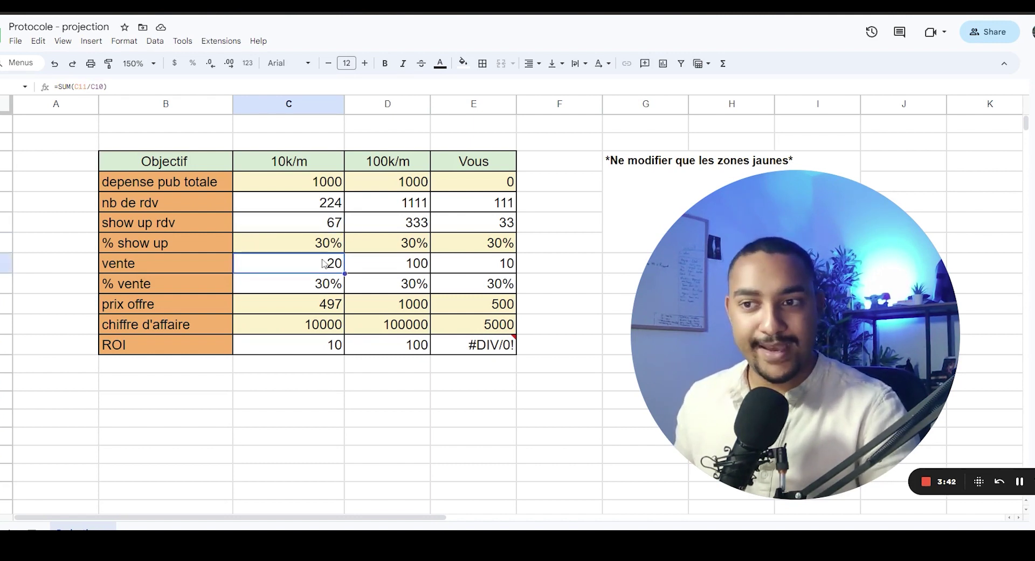
left_click(332, 305)
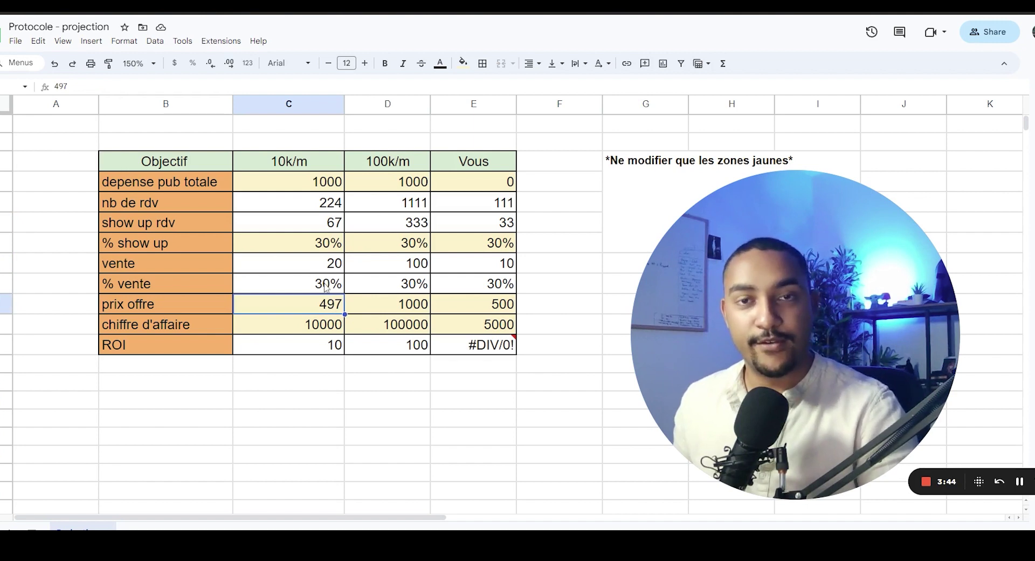
left_click(333, 231)
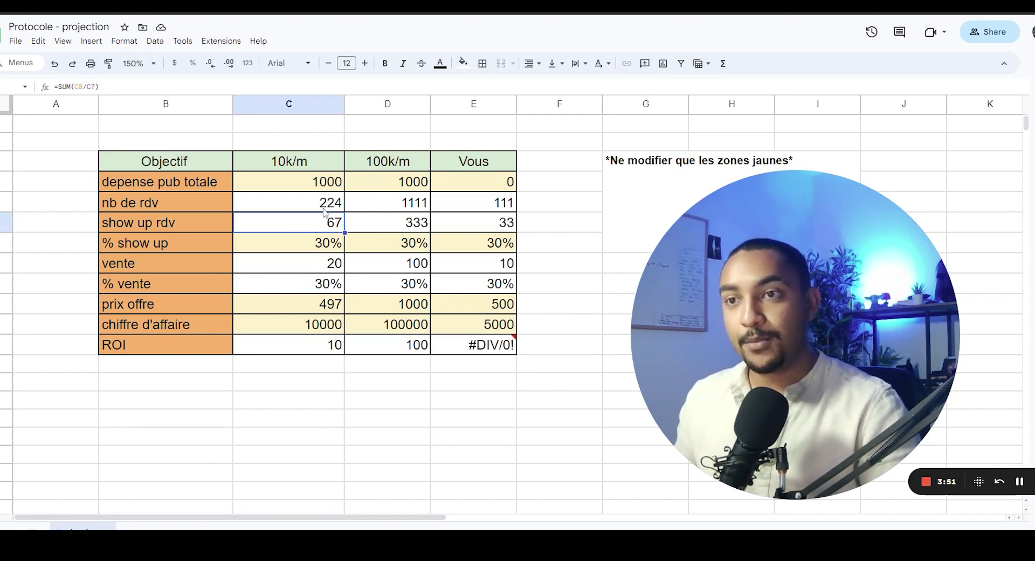
left_click(311, 328)
left_click(318, 309)
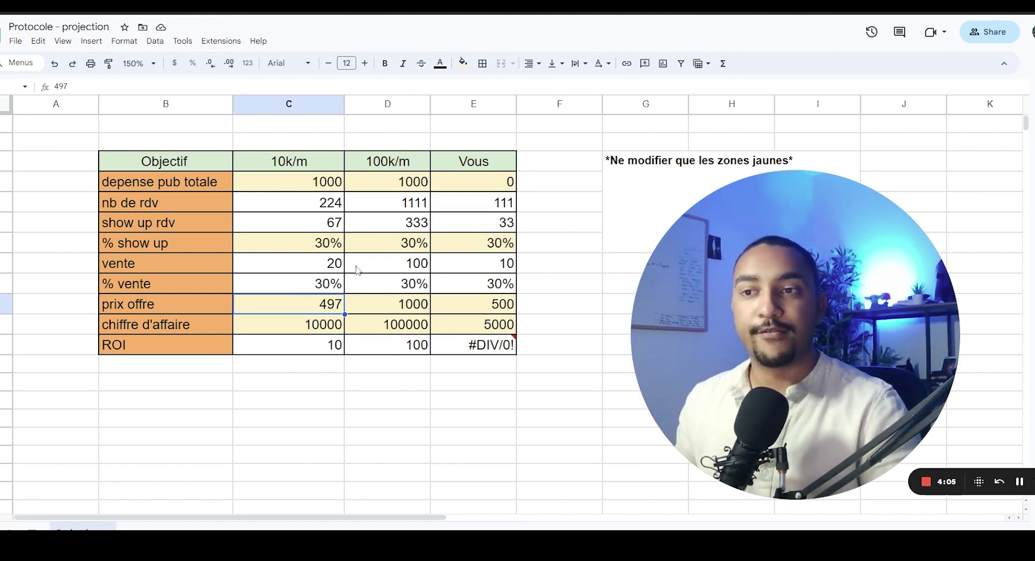
left_click(310, 262)
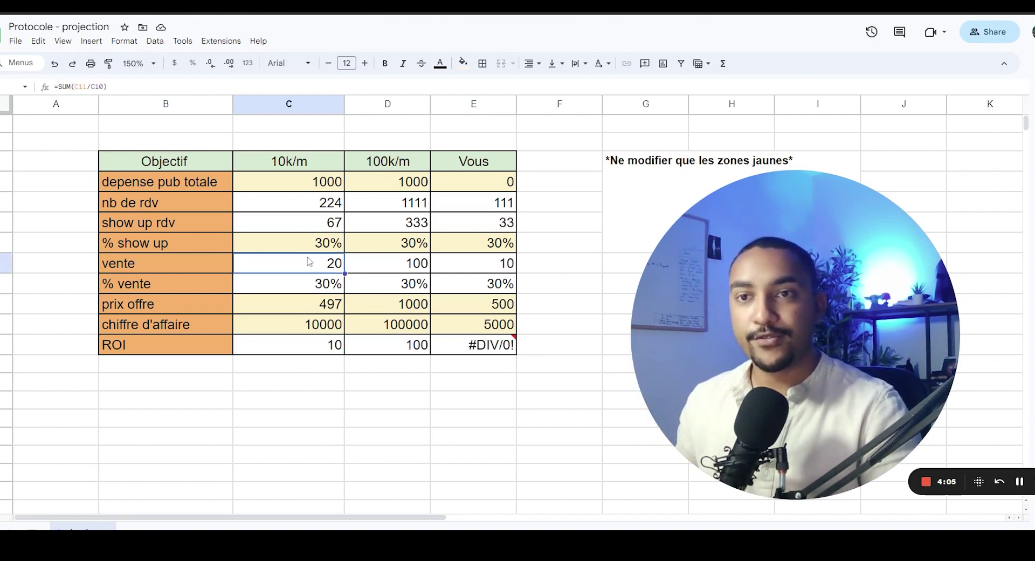
left_click(323, 224)
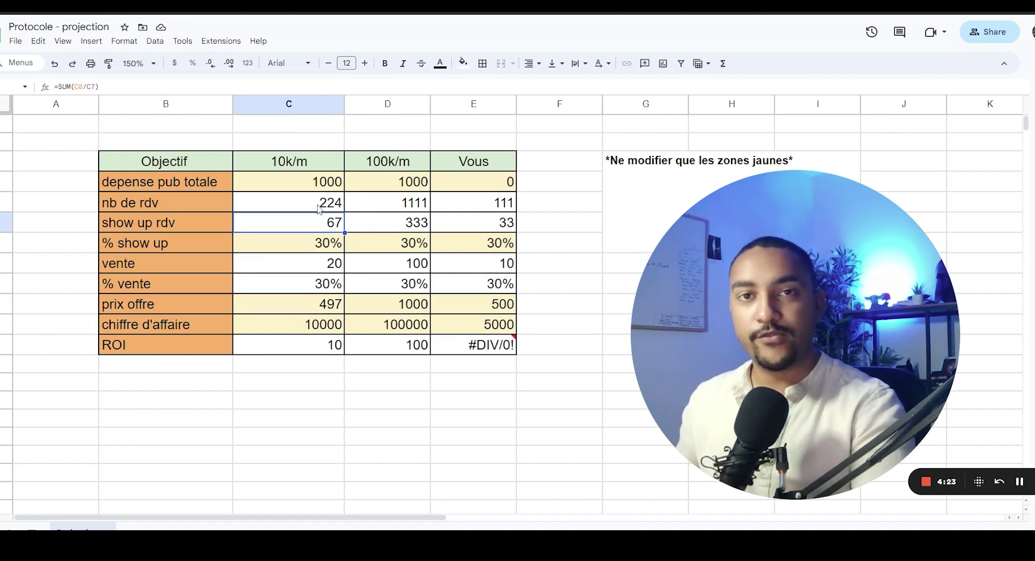
Set the "prix offre" value in the 100k/m column to 497
left_click(397, 307)
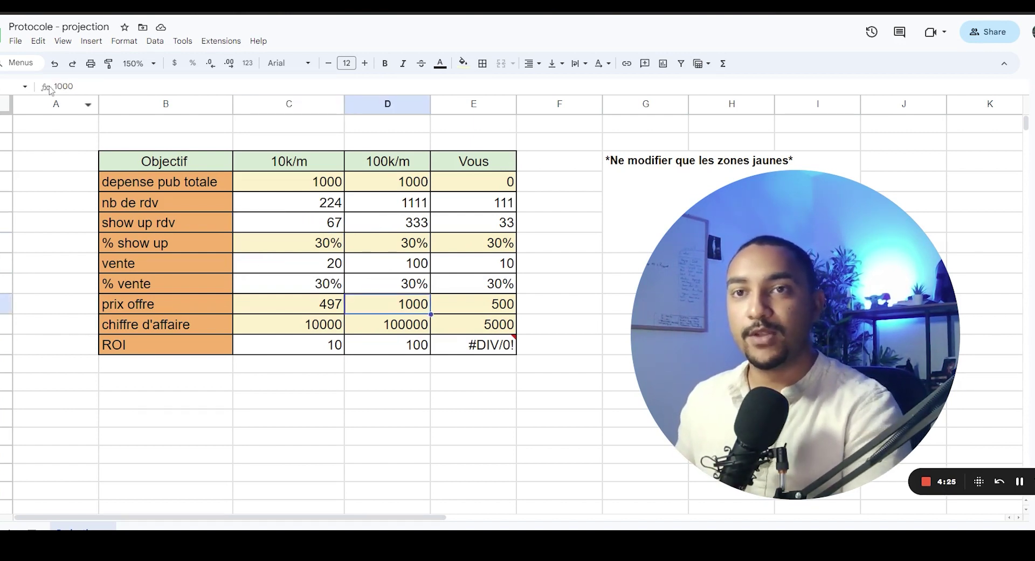
left_click_drag(63, 87, 48, 94)
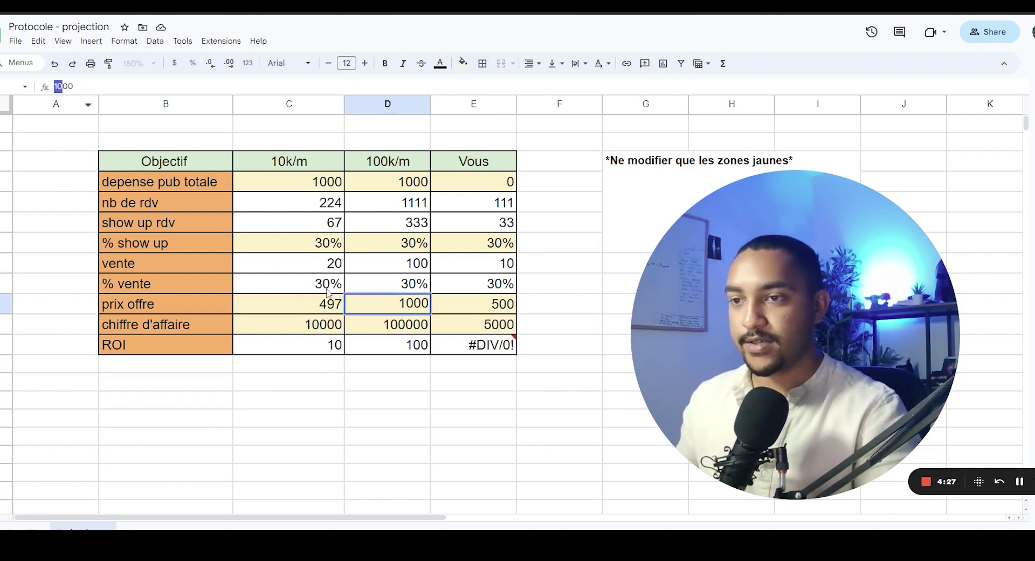
type("497")
key("Return")
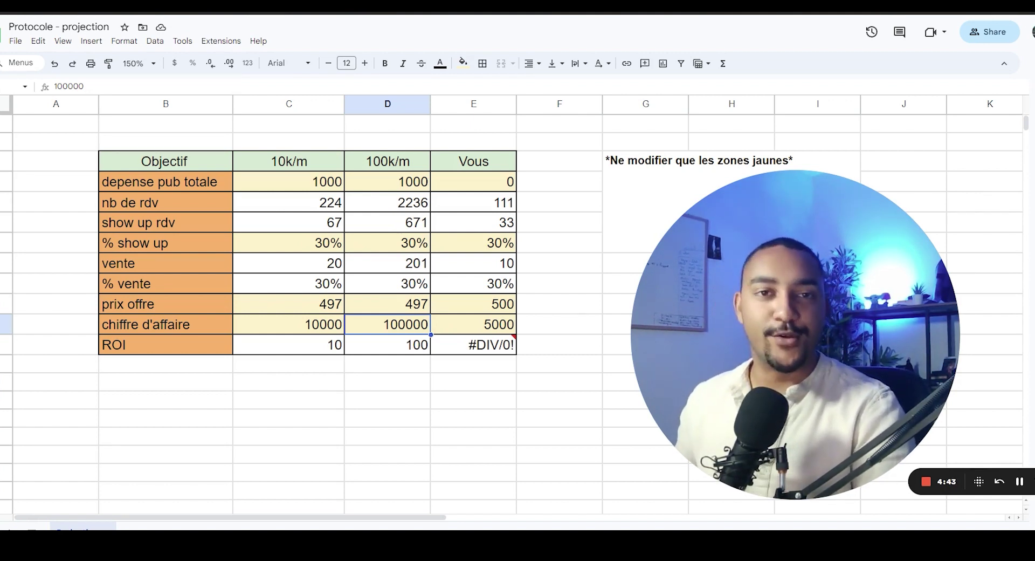
Set the "prix offre" value in the 100k/m column to 1497
left_click_drag(389, 194, 387, 335)
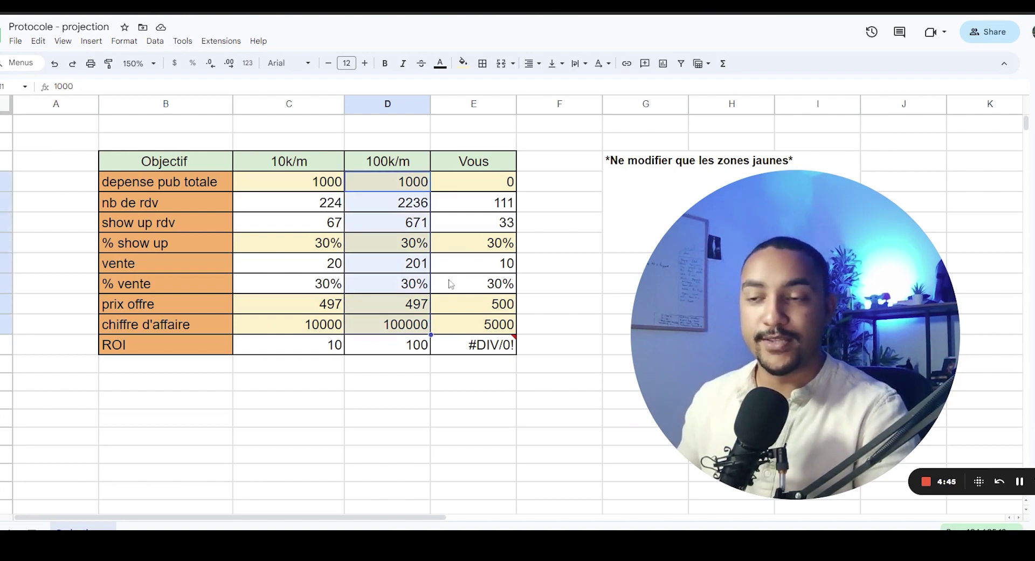
left_click(406, 290)
left_click(401, 307)
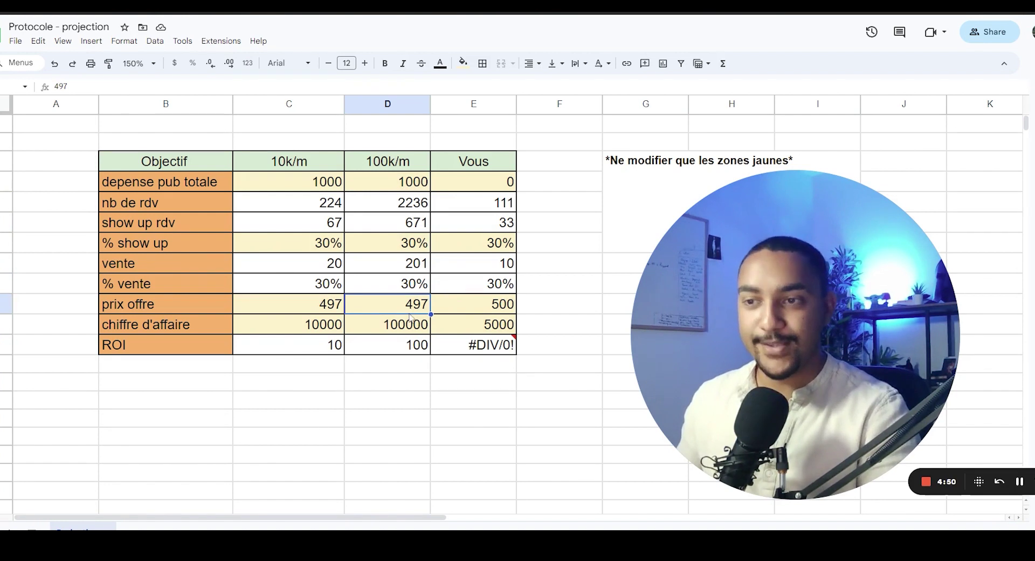
type("1497")
key("Return")
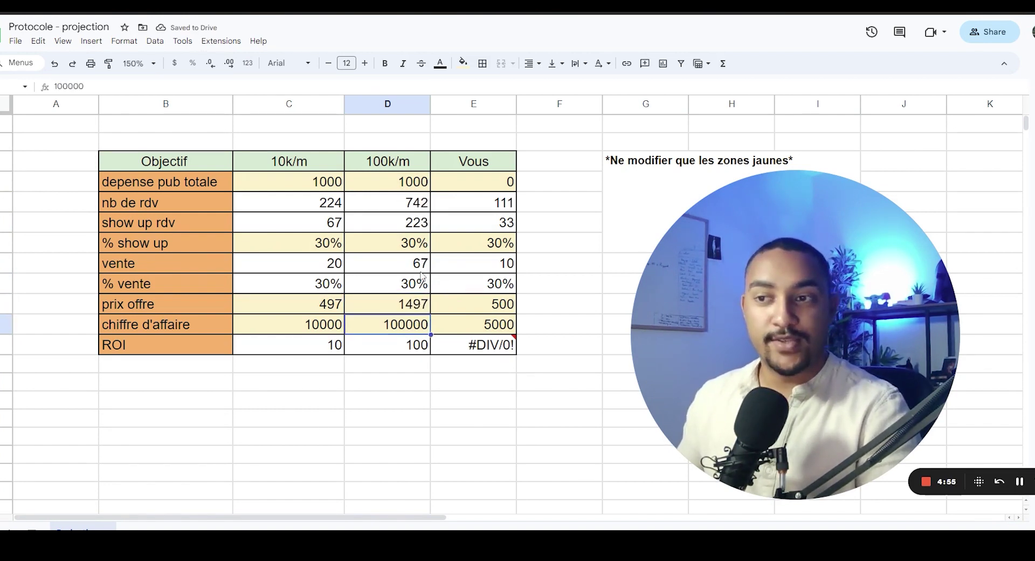
Set the "% show up" value in the 100k/m column to 50%
left_click(401, 250)
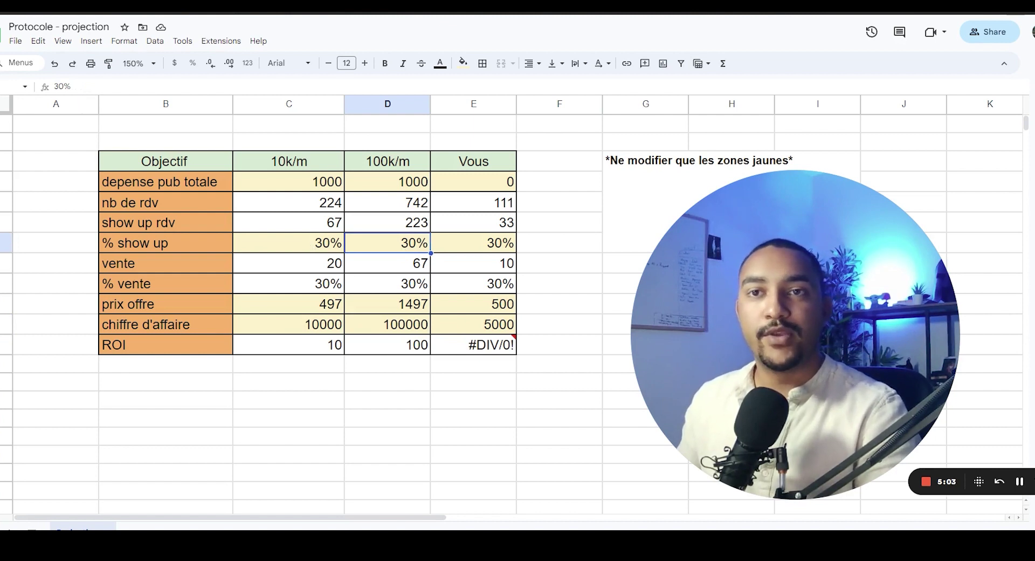
left_click(55, 87)
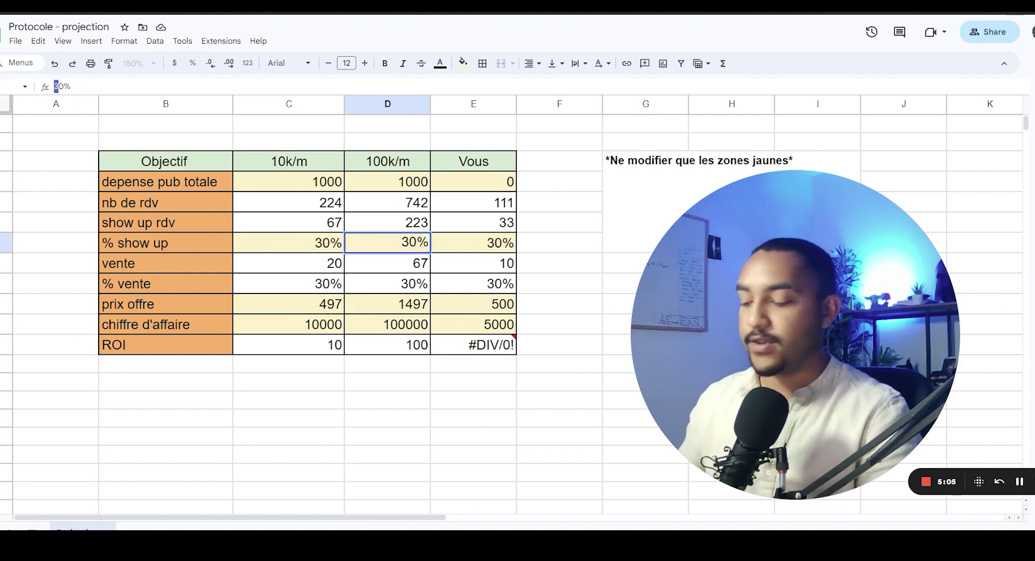
type("5")
key("Return")
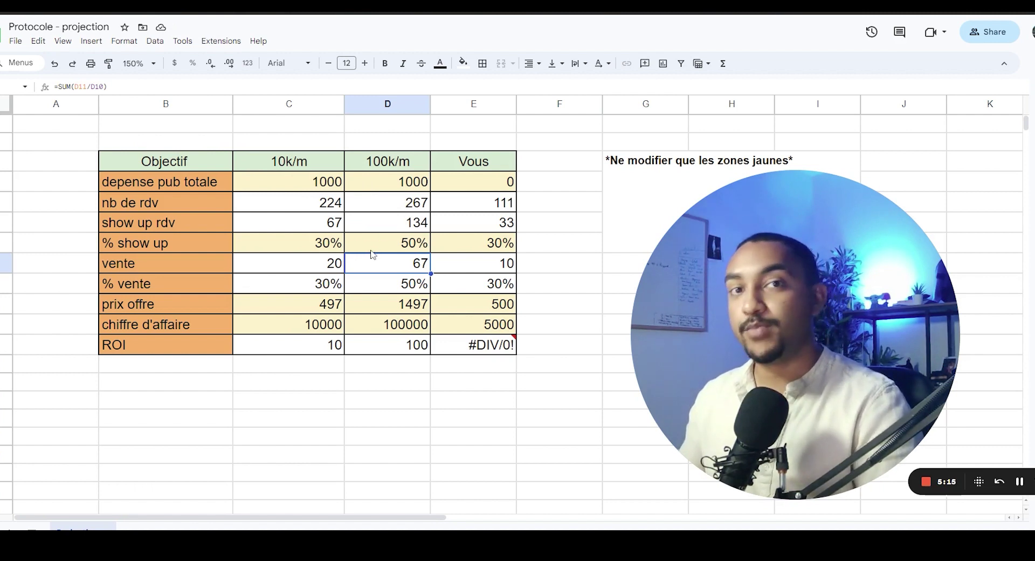
left_click(381, 310)
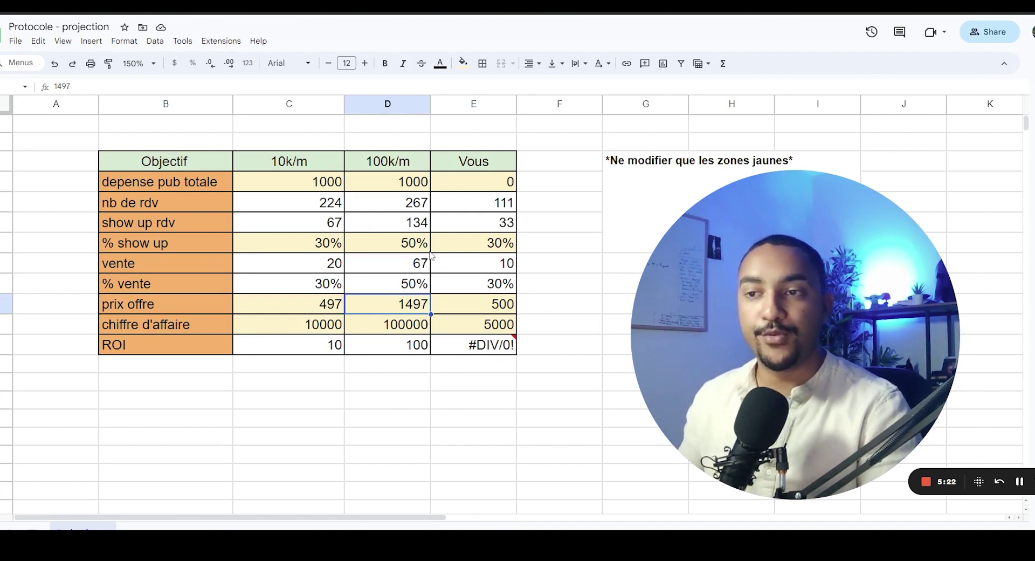
Set the 10k/m column's "% show up" value to 50% and its "prix offre" value to 1497
left_click(323, 247)
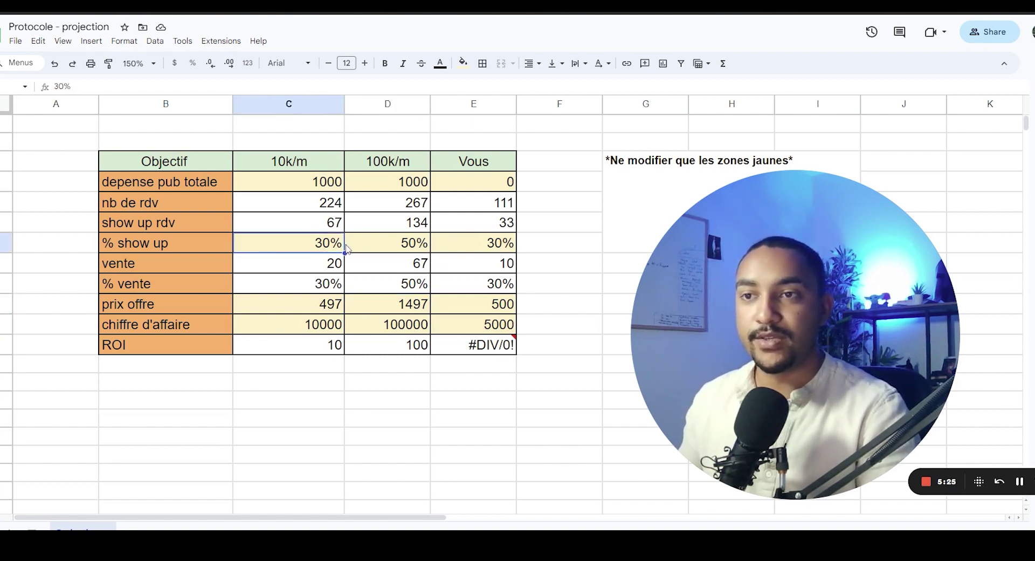
type("50")
key("Return")
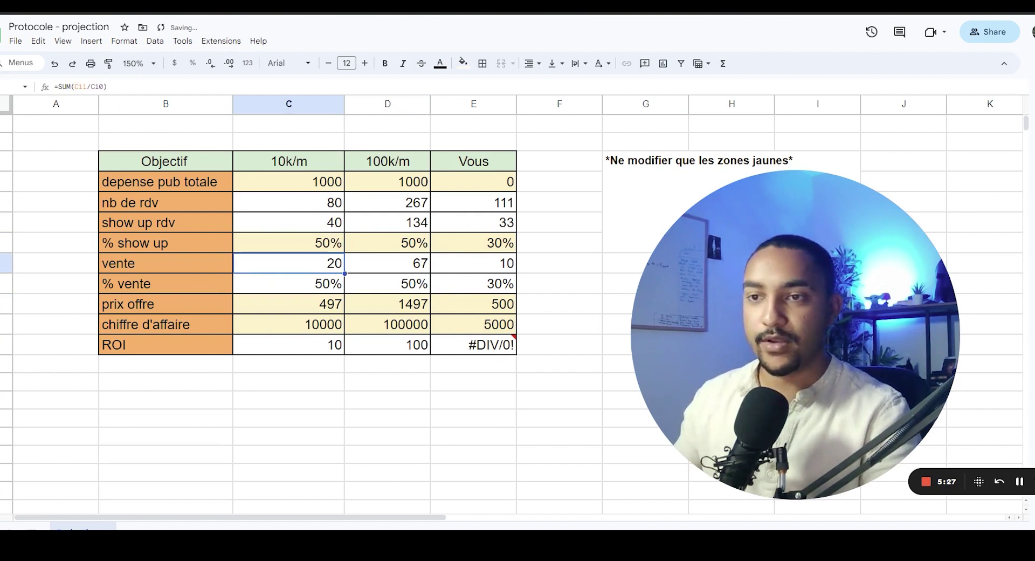
left_click(289, 315)
type("1497")
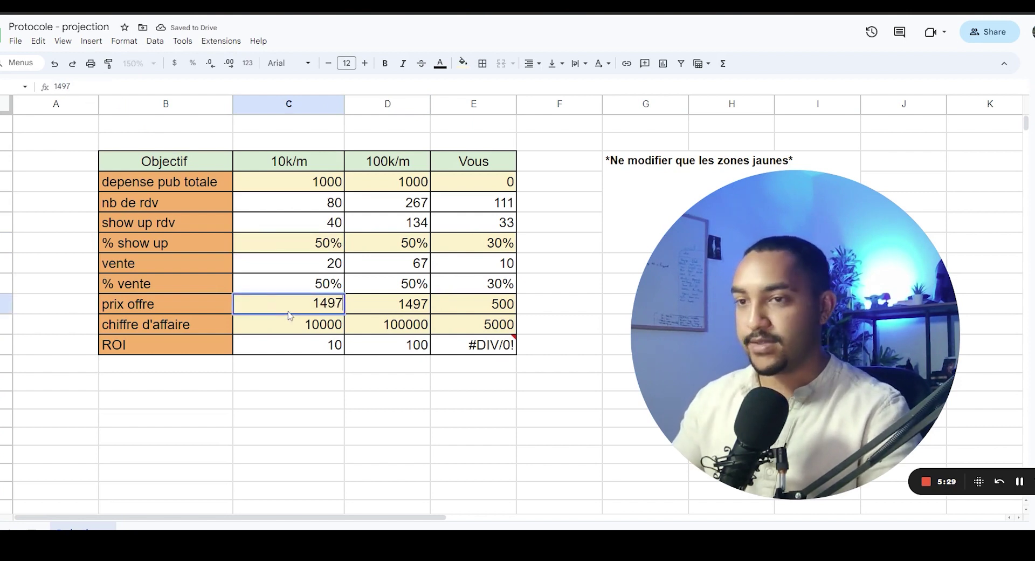
key("Return")
Review the sales, show-up and appointment counts of the 10k/m column, and select its whole range from header to ROI
left_click(323, 262)
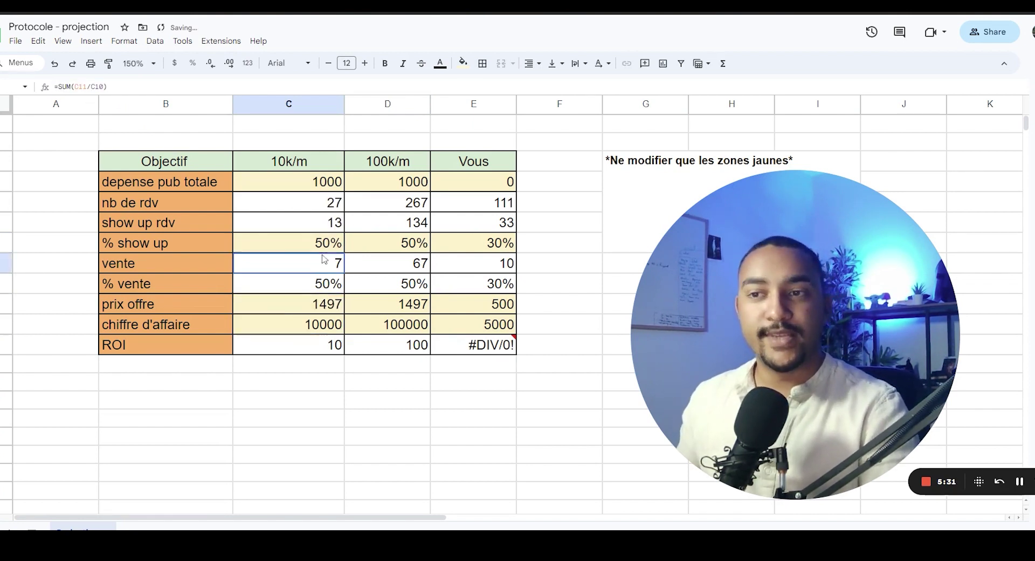
left_click(320, 224)
left_click(319, 209)
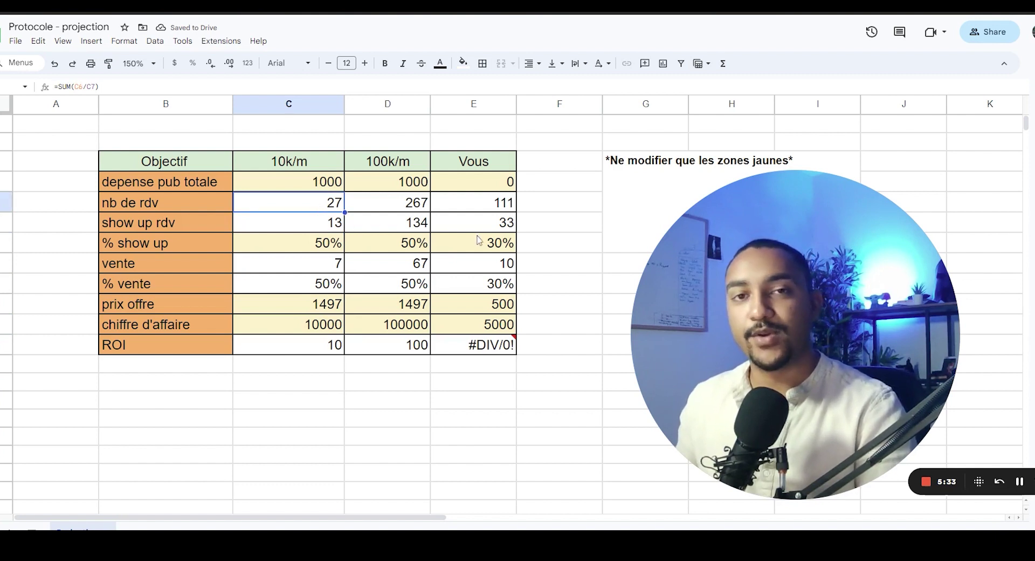
left_click(329, 169)
left_click(335, 345, "shift")
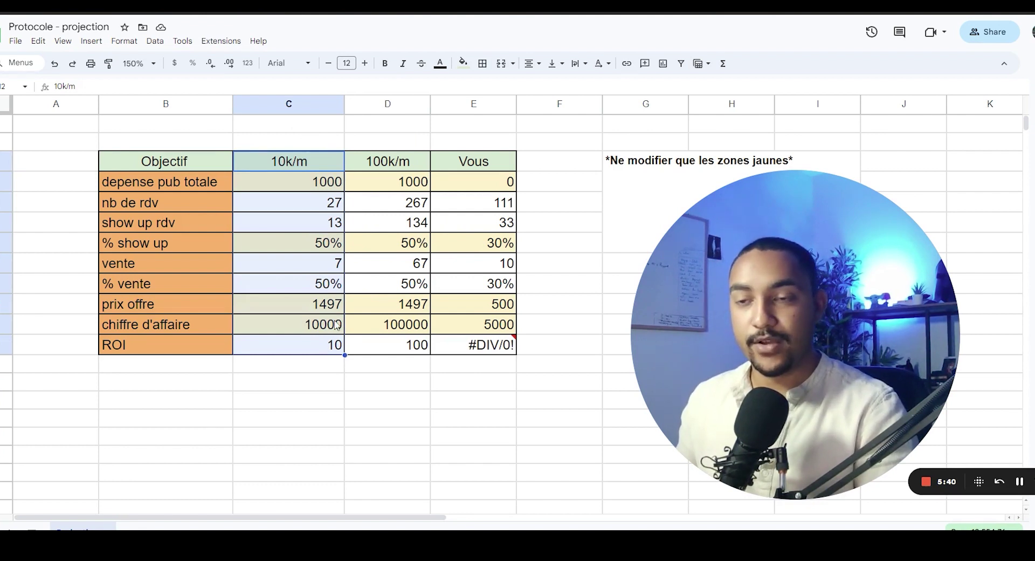
left_click(351, 376)
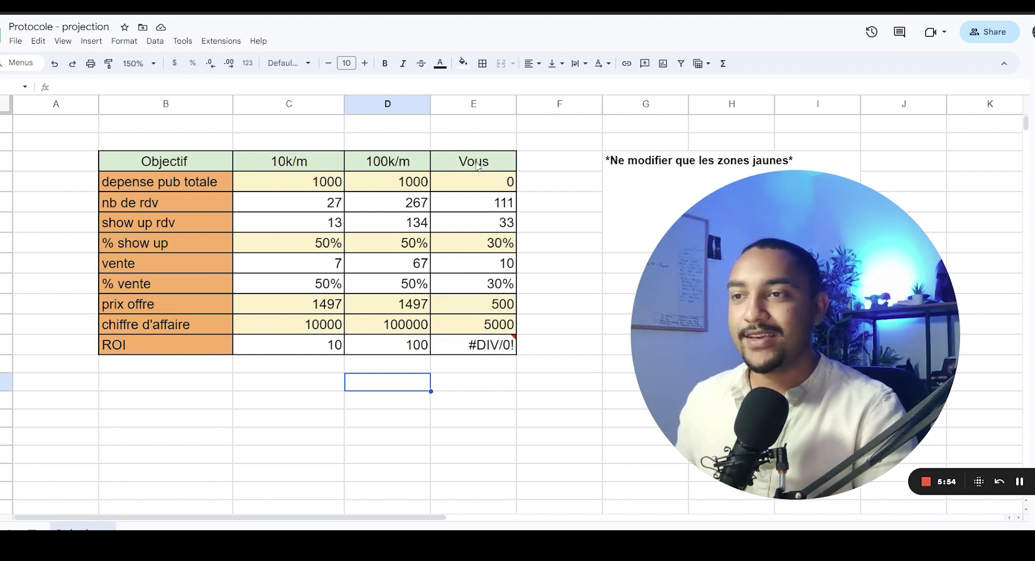
Set the "chiffre d'affaire" value in the Vous column to 50000 and its "prix offre" value to 997
left_click(475, 202)
left_click(493, 345)
left_click(545, 284)
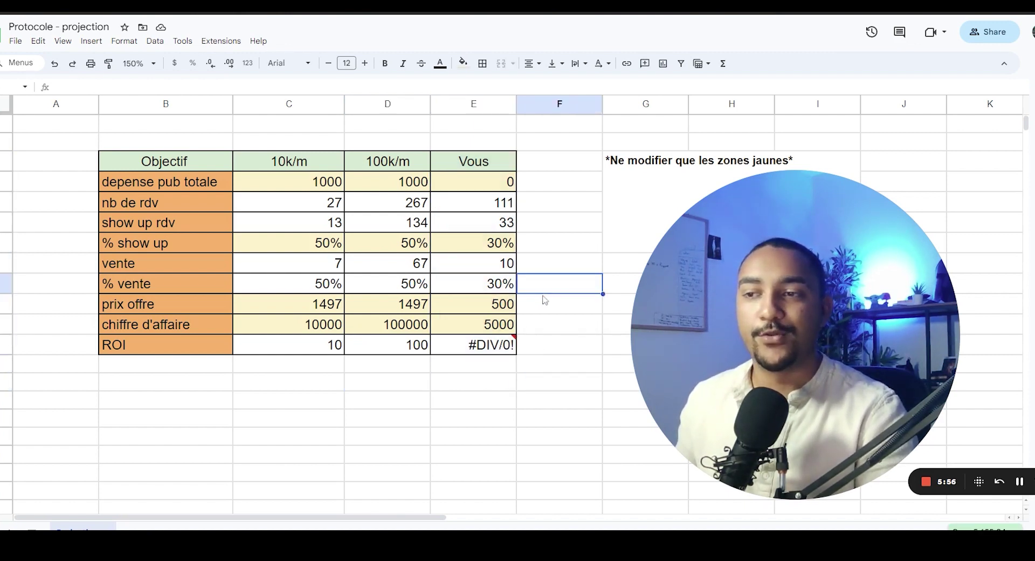
left_click(487, 323)
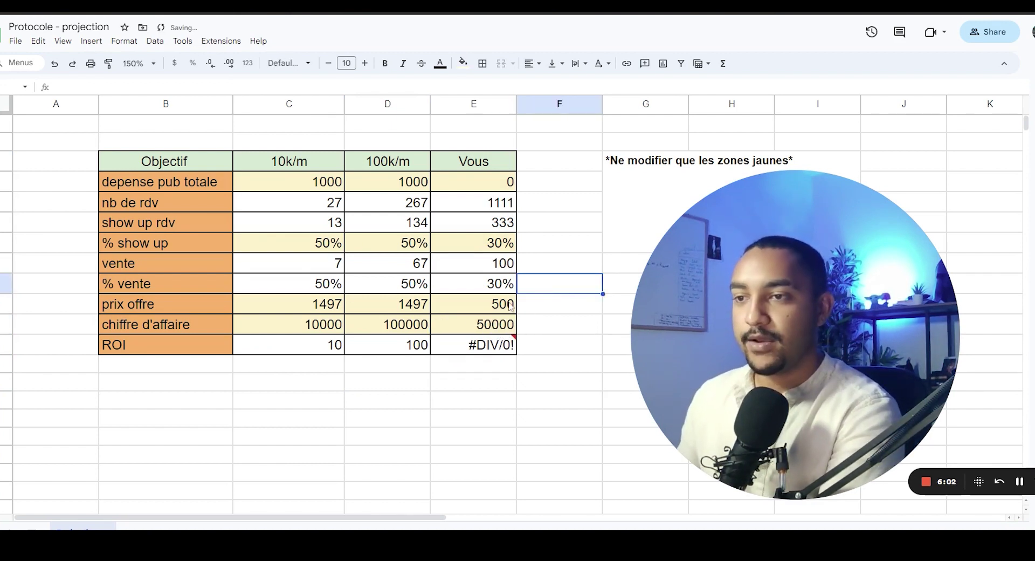
left_click(504, 305)
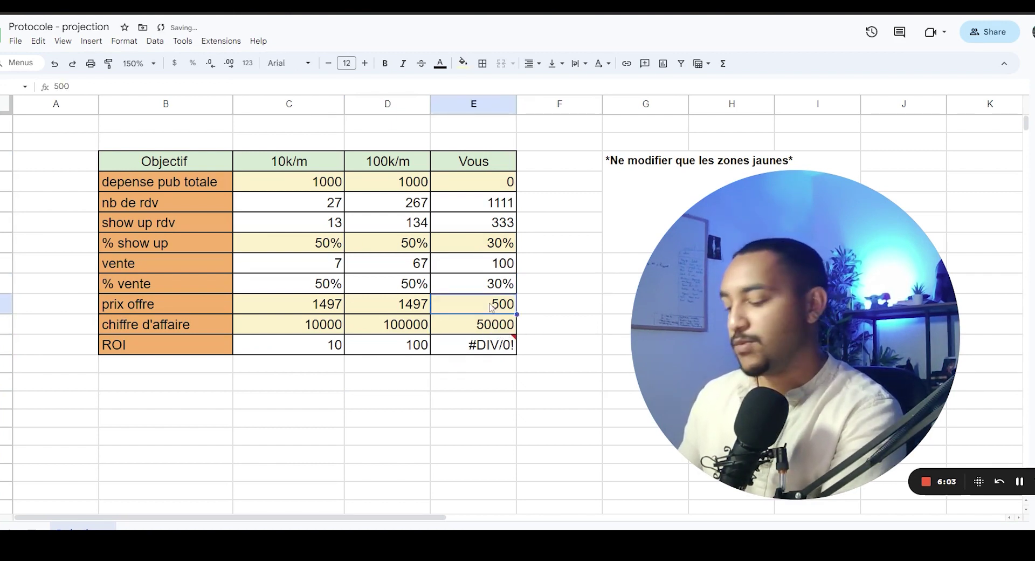
key("ctrl+z")
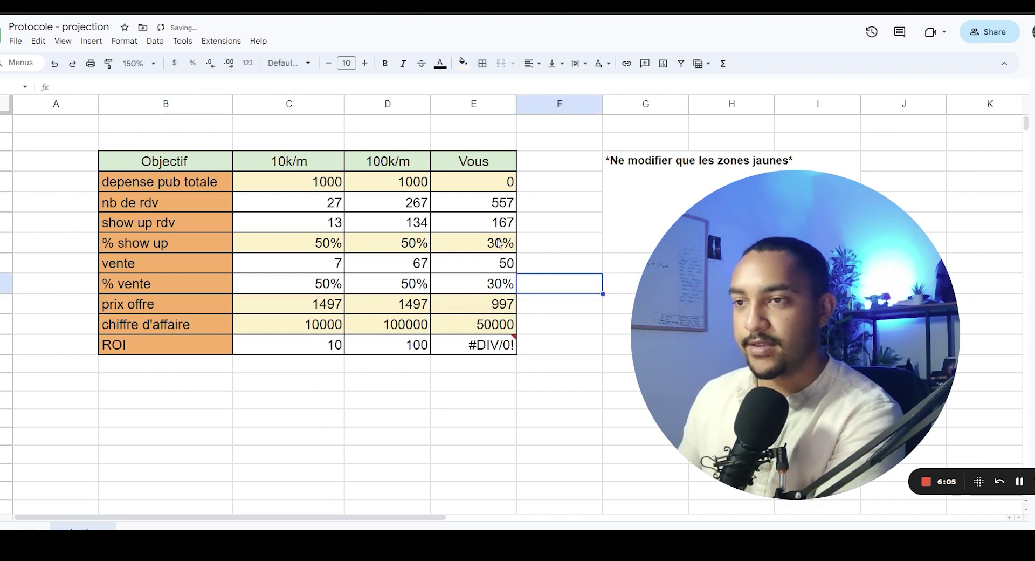
Set the "% show up" value in the Vous column to 20%
left_click(499, 243)
type("20%")
left_click(568, 244)
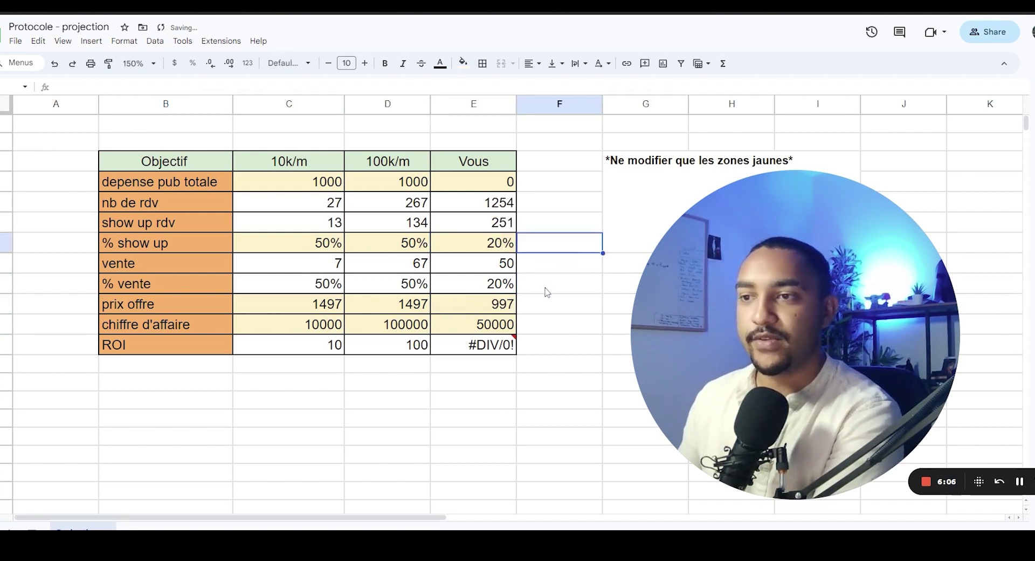
Check the "% vente", "vente" and "% show up" cells of the Vous column
left_click(488, 284)
double_click(488, 284)
left_click(554, 269)
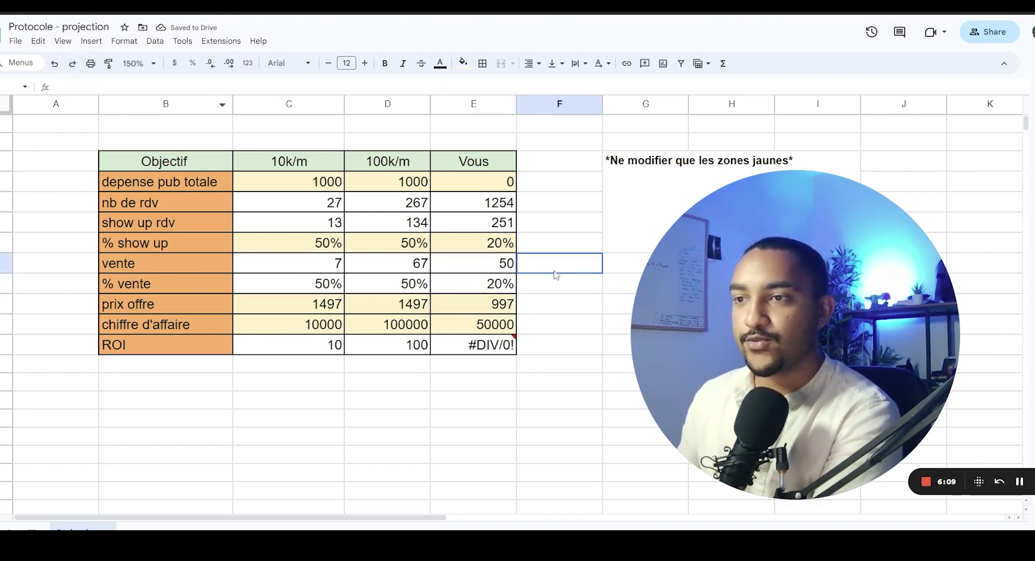
left_click(488, 263)
left_click(504, 243)
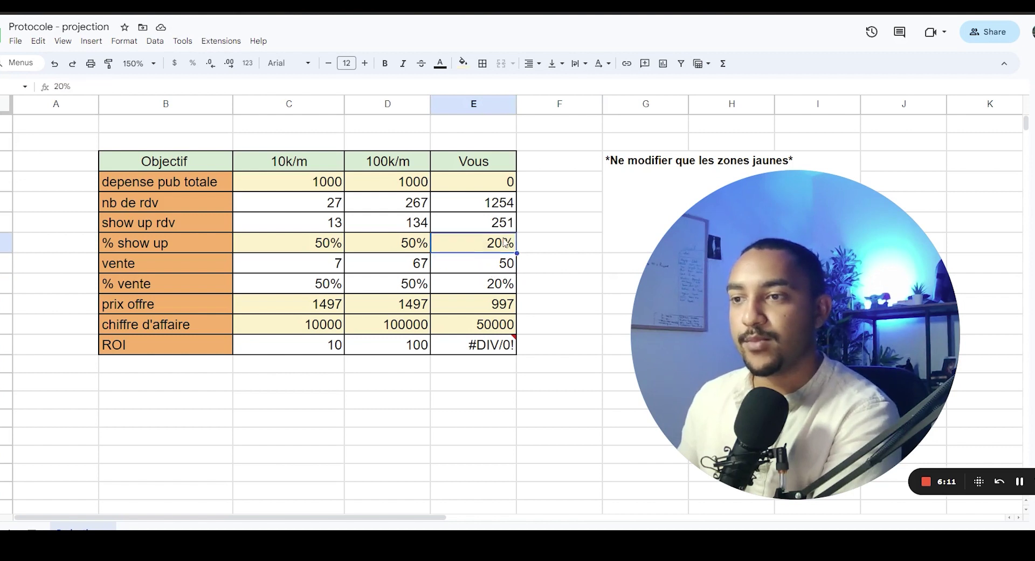
key("Down")
key("Right")
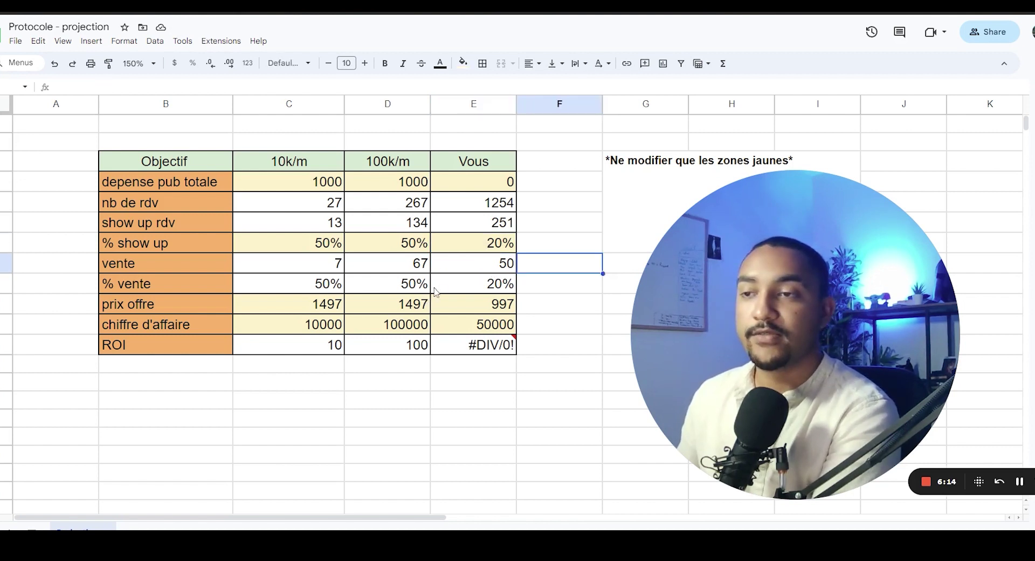
left_click_drag(657, 263, 651, 281)
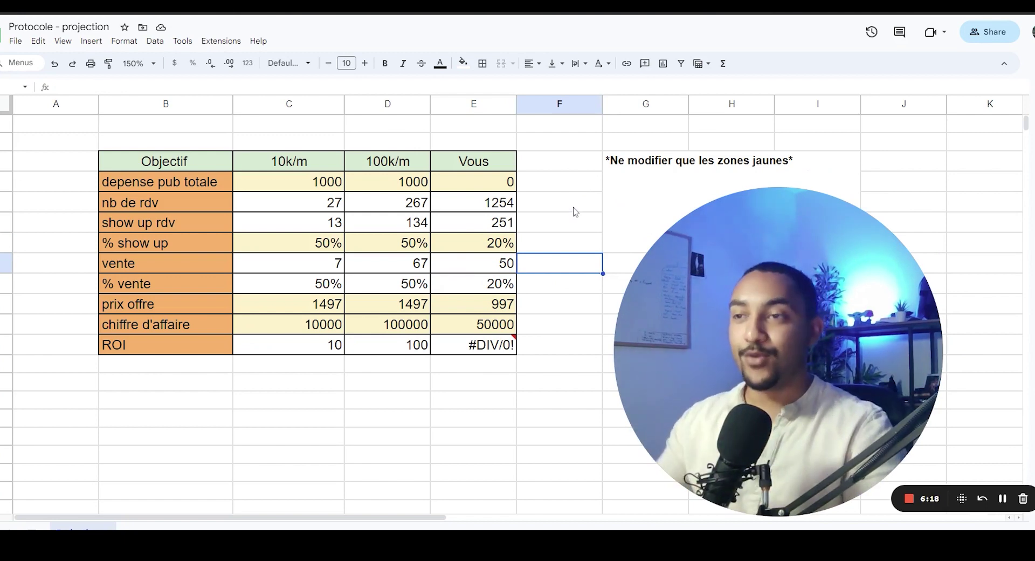
left_click_drag(652, 266, 610, 247)
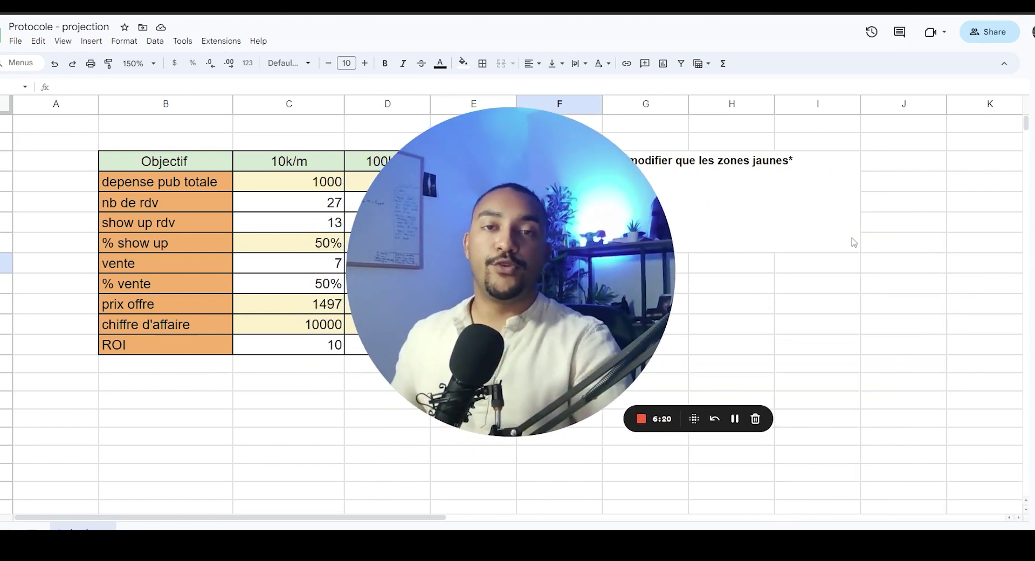